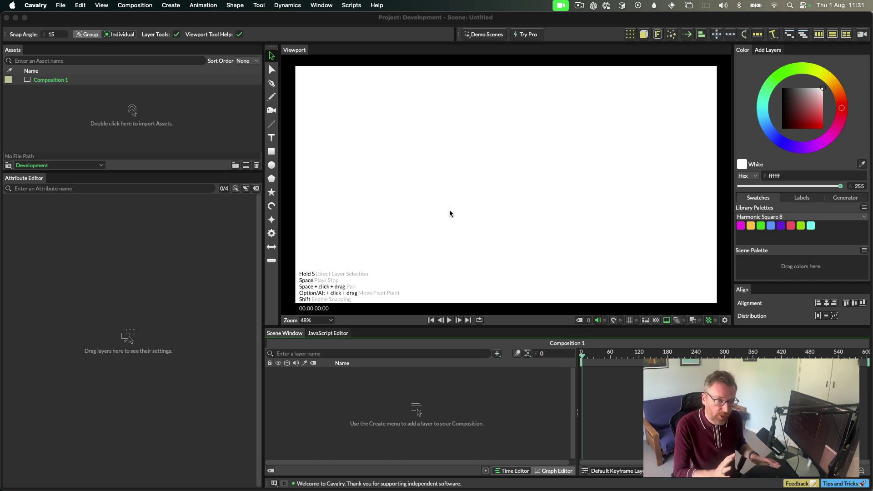
Draw a freehand curve with the Pencil tool and switch its stroke to Gradient mode
{"action": "key", "text": "n"}
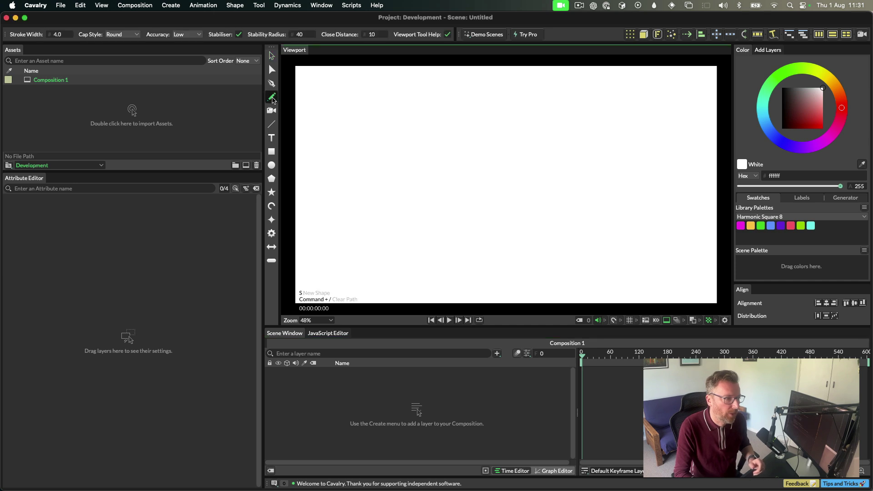
{"action": "mouse_move", "coordinate": [383, 118]}
{"action": "left_mouse_down"}
{"action": "mouse_move", "coordinate": [337, 152]}
{"action": "mouse_move", "coordinate": [633, 226]}
{"action": "mouse_move", "coordinate": [562, 141]}
{"action": "left_mouse_up"}
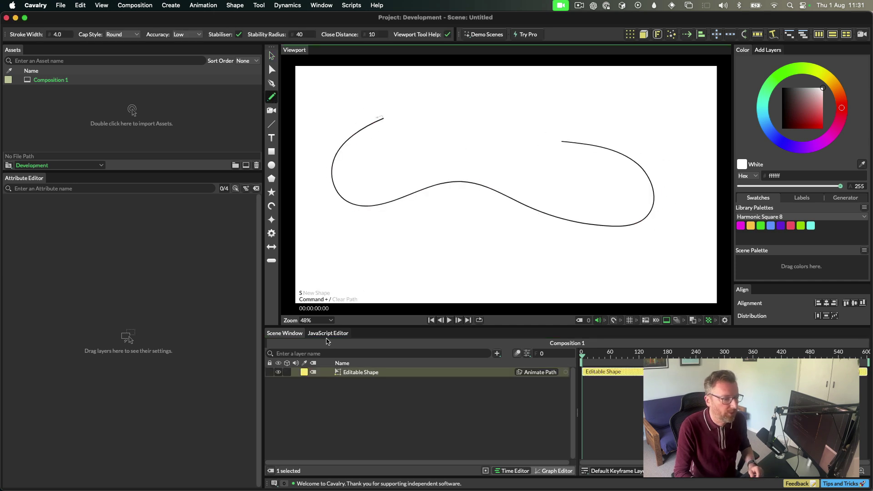
{"action": "left_click", "coordinate": [339, 373]}
{"action": "left_click", "coordinate": [159, 213]}
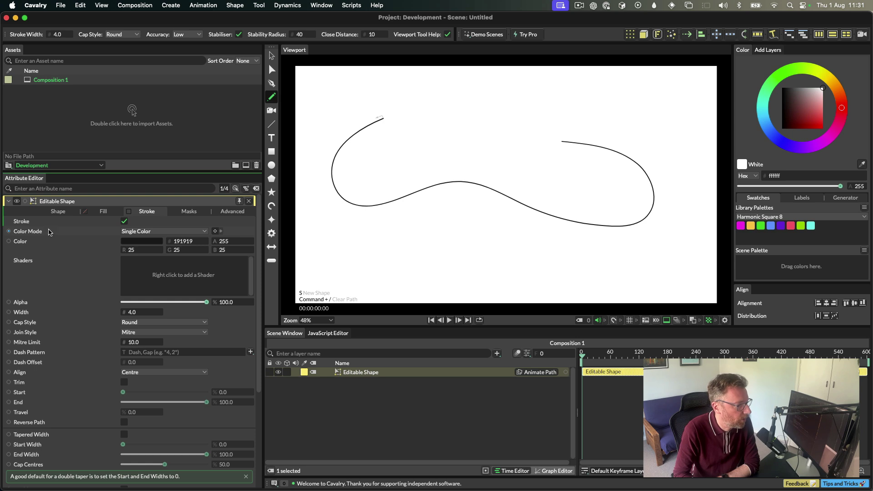
{"action": "left_click", "coordinate": [151, 231]}
{"action": "left_click", "coordinate": [137, 241]}
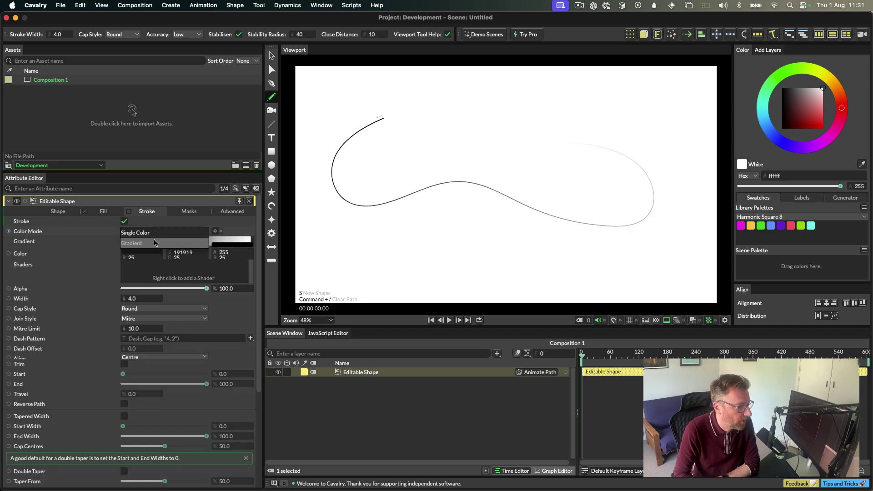
Widen the stroke to 89.4 and set the gradient from magenta to cyan
{"action": "left_click_drag", "start_coordinate": [136, 286], "coordinate": [159, 276]}
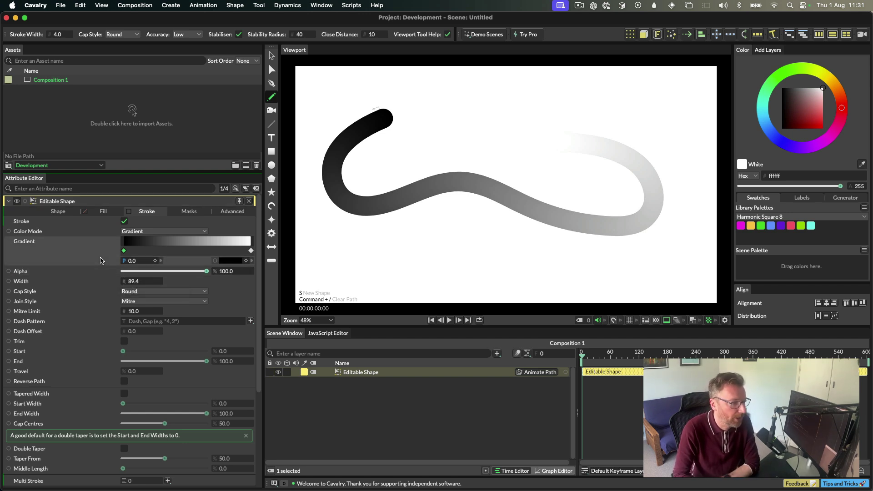
{"action": "mouse_move", "coordinate": [746, 225]}
{"action": "left_mouse_down"}
{"action": "mouse_move", "coordinate": [696, 242]}
{"action": "mouse_move", "coordinate": [231, 261]}
{"action": "left_mouse_up"}
{"action": "left_click", "coordinate": [251, 250]}
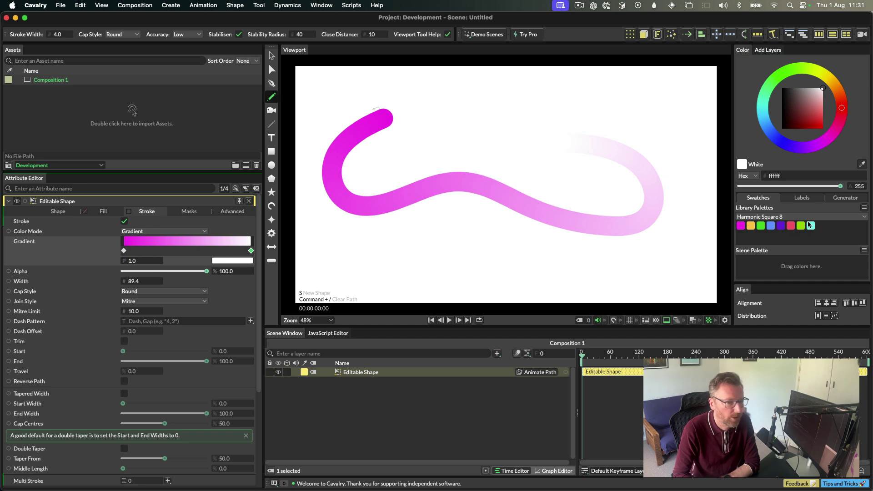
{"action": "mouse_move", "coordinate": [811, 225]}
{"action": "left_mouse_down"}
{"action": "mouse_move", "coordinate": [645, 282]}
{"action": "mouse_move", "coordinate": [241, 262]}
{"action": "left_mouse_up"}
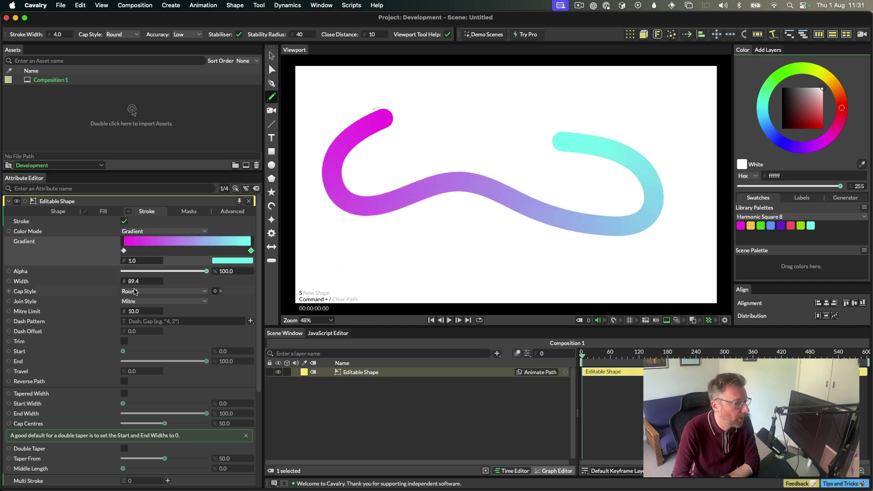
Give the stroke flat caps, and try a dash pattern of 100 then clear it
{"action": "left_click", "coordinate": [135, 291]}
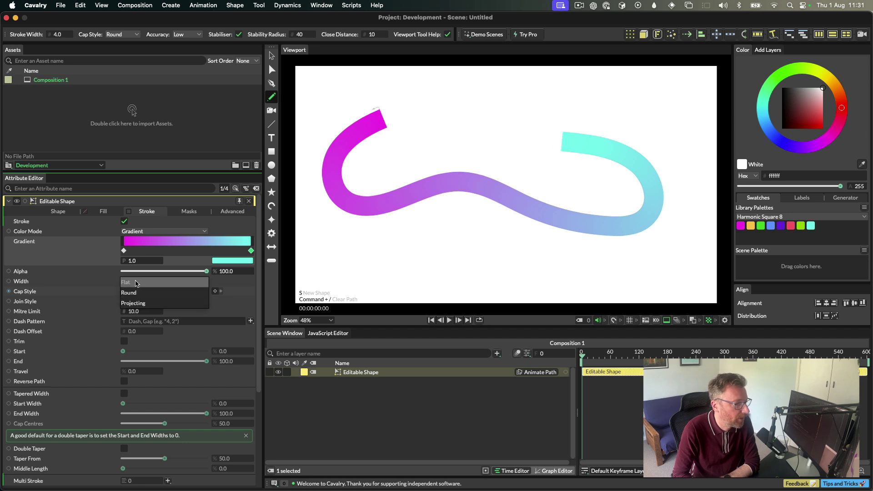
{"action": "left_click", "coordinate": [135, 282]}
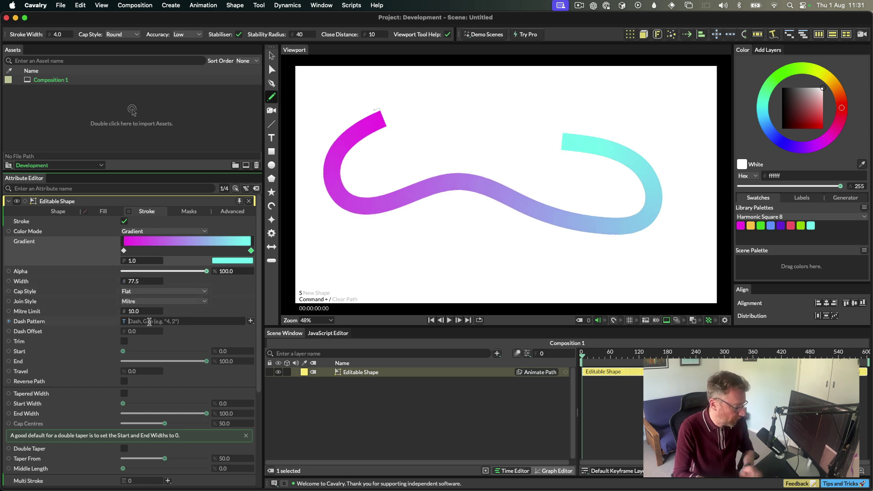
{"action": "left_click", "coordinate": [149, 322]}
{"action": "type", "text": "100"}
{"action": "double_click", "coordinate": [149, 321]}
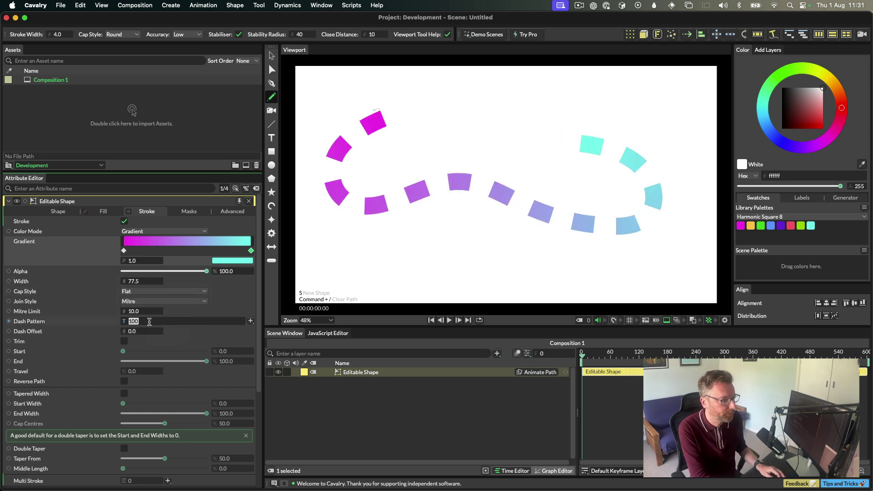
{"action": "key", "text": "BackSpace"}
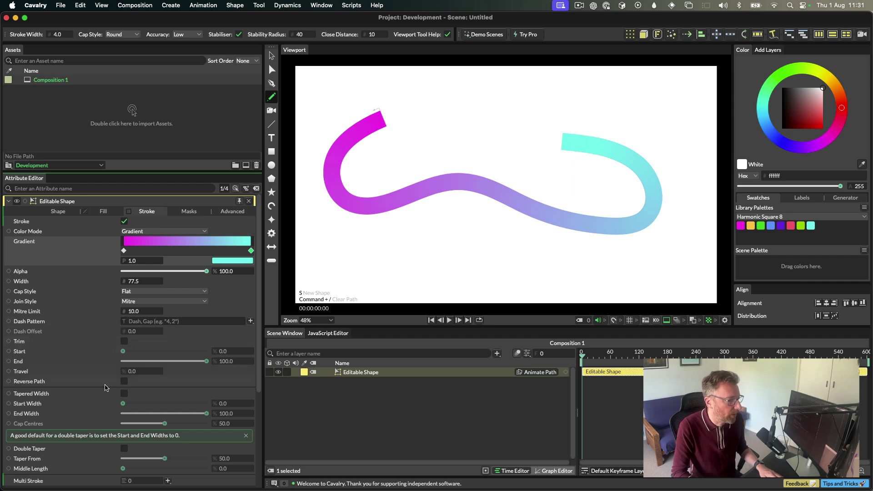
Leave Tapered Width off, enable Trim, and adjust its End to 100
{"action": "left_click", "coordinate": [124, 394]}
{"action": "left_click", "coordinate": [124, 393]}
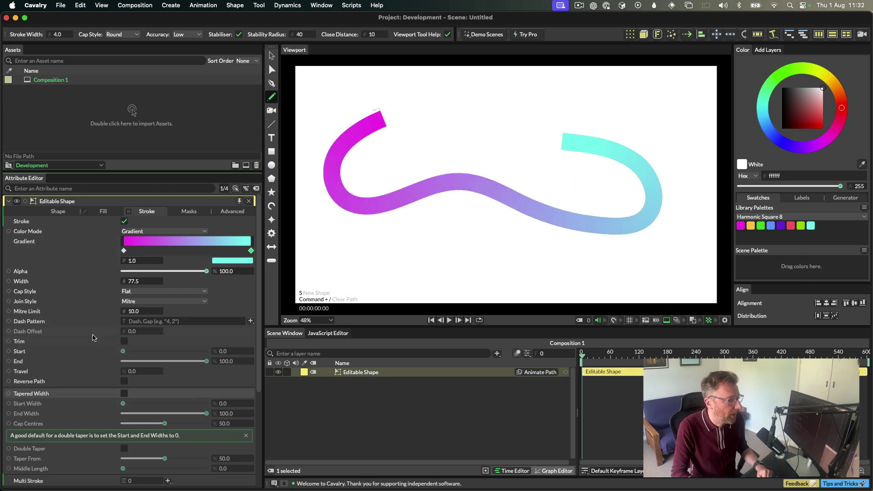
{"action": "left_click", "coordinate": [124, 342]}
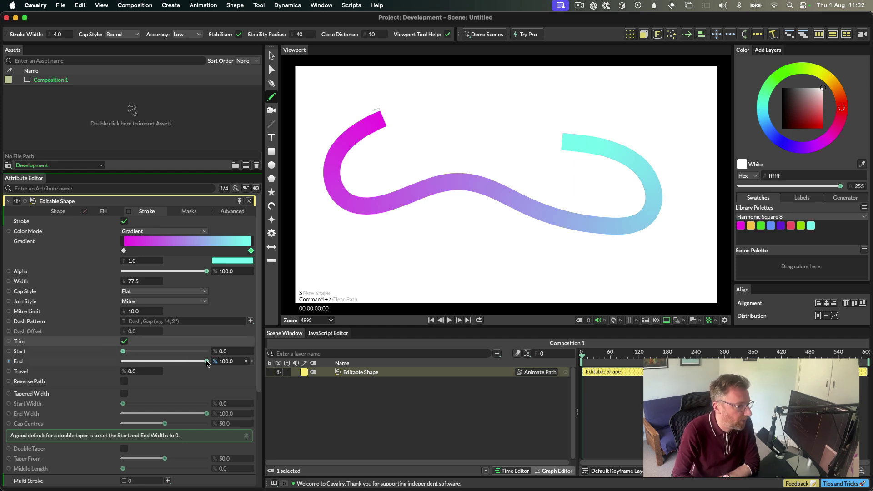
{"action": "mouse_move", "coordinate": [207, 362]}
{"action": "left_mouse_down"}
{"action": "mouse_move", "coordinate": [141, 370]}
{"action": "mouse_move", "coordinate": [209, 365]}
{"action": "left_mouse_up"}
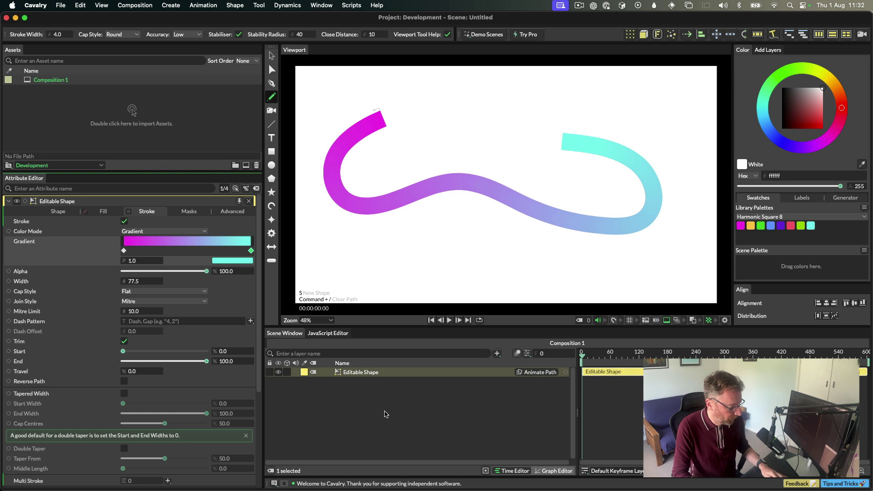
Start a new scene without saving and draw a fresh freehand curve
{"action": "key", "text": "super+n"}
{"action": "left_click", "coordinate": [400, 296]}
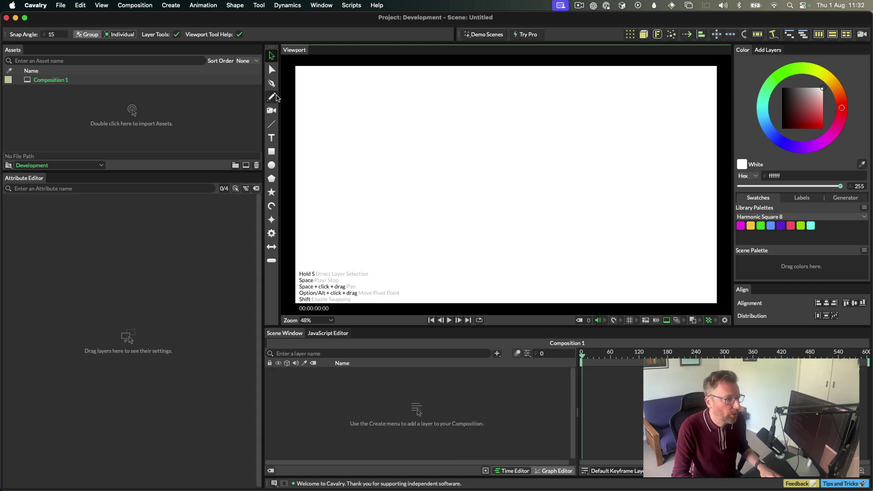
{"action": "left_click", "coordinate": [271, 97]}
{"action": "mouse_move", "coordinate": [388, 256]}
{"action": "left_mouse_down"}
{"action": "mouse_move", "coordinate": [445, 150]}
{"action": "mouse_move", "coordinate": [589, 125]}
{"action": "left_mouse_up"}
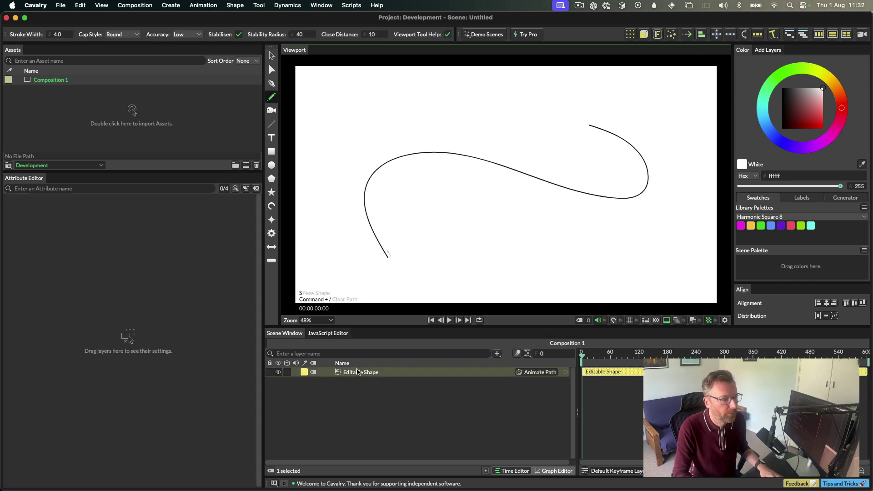
Bring up the new curve's Stroke settings and look through them
{"action": "left_click", "coordinate": [357, 372]}
{"action": "left_click", "coordinate": [148, 213]}
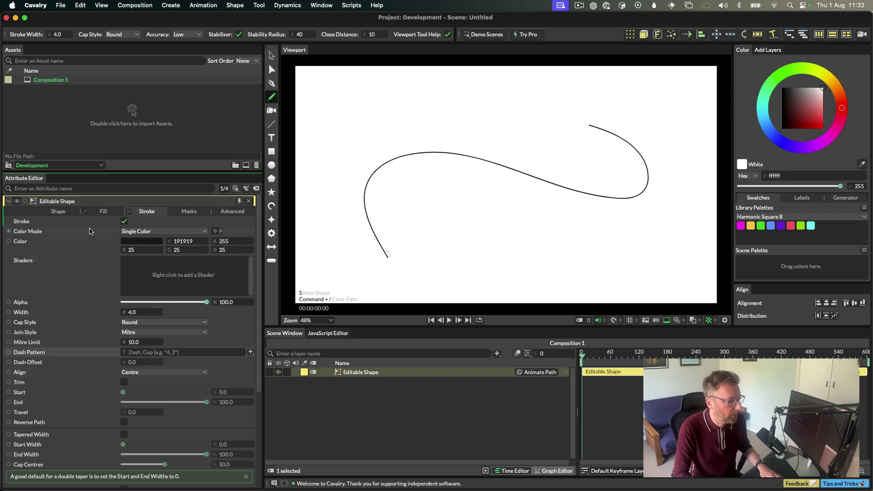
{"action": "scroll", "coordinate": [85, 457], "scroll_direction": "down", "scroll_amount": 3}
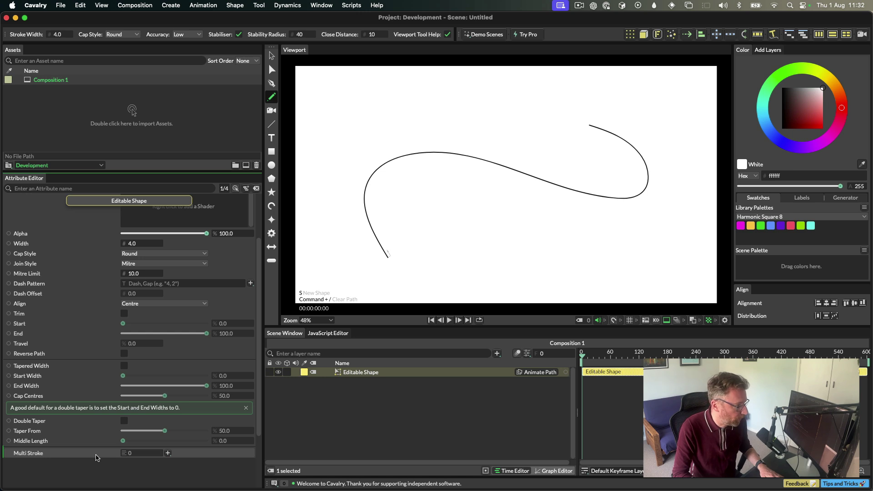
{"action": "scroll", "coordinate": [95, 460], "scroll_direction": "up", "scroll_amount": 1}
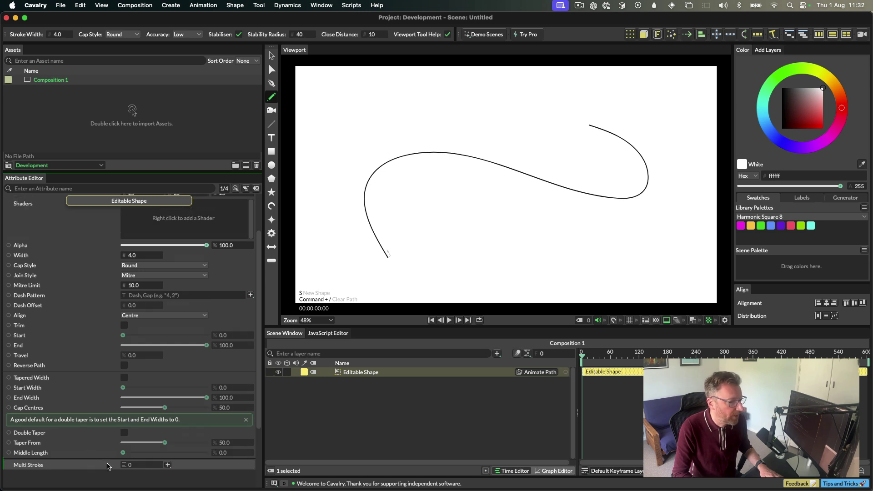
{"action": "scroll", "coordinate": [92, 462], "scroll_direction": "up", "scroll_amount": 5}
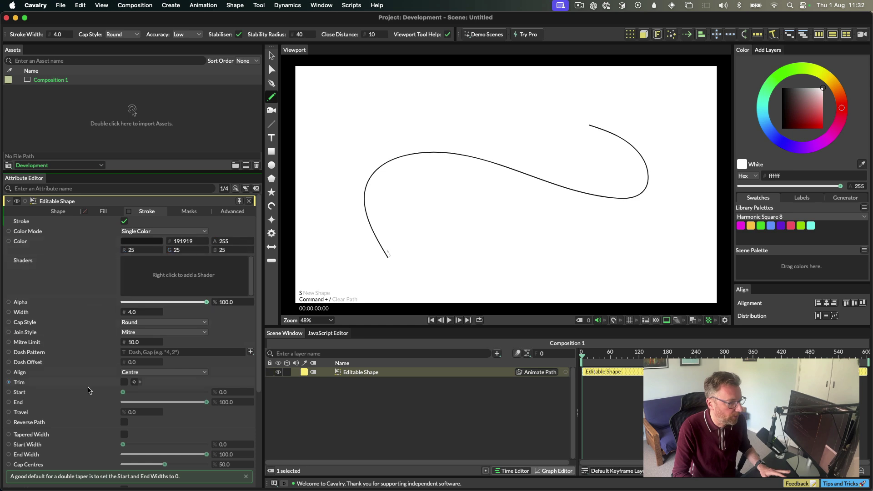
{"action": "scroll", "coordinate": [80, 395], "scroll_direction": "down", "scroll_amount": 2}
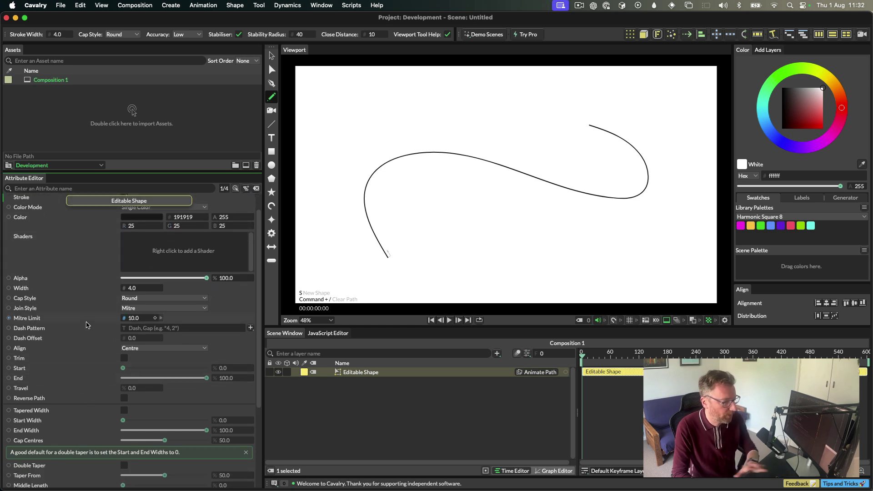
{"action": "scroll", "coordinate": [88, 369], "scroll_direction": "down", "scroll_amount": 1}
{"action": "scroll", "coordinate": [87, 368], "scroll_direction": "down", "scroll_amount": 2}
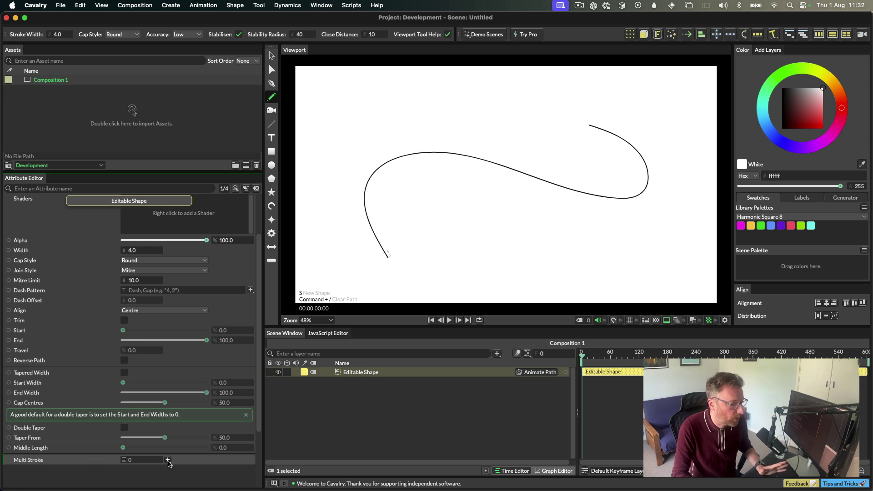
Add a Stroke Duplicator through Multi Stroke with Stroke Count 10 and width 117.7
{"action": "left_click", "coordinate": [168, 460]}
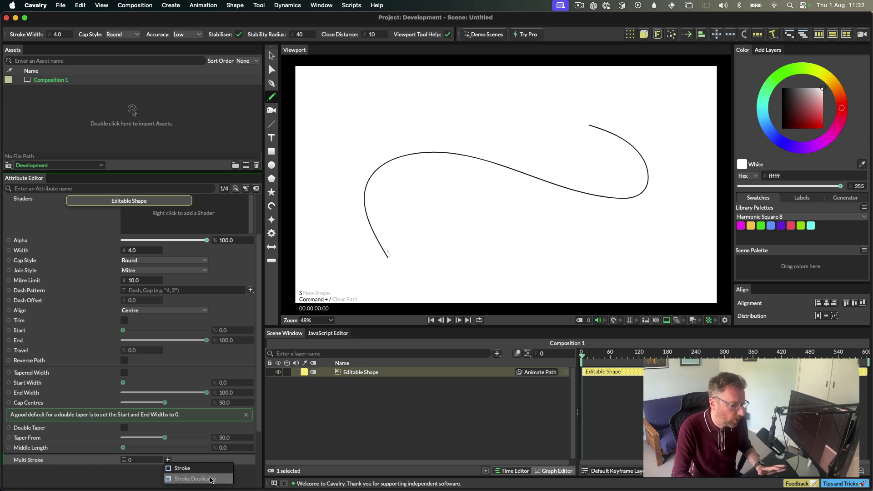
{"action": "left_click", "coordinate": [204, 478]}
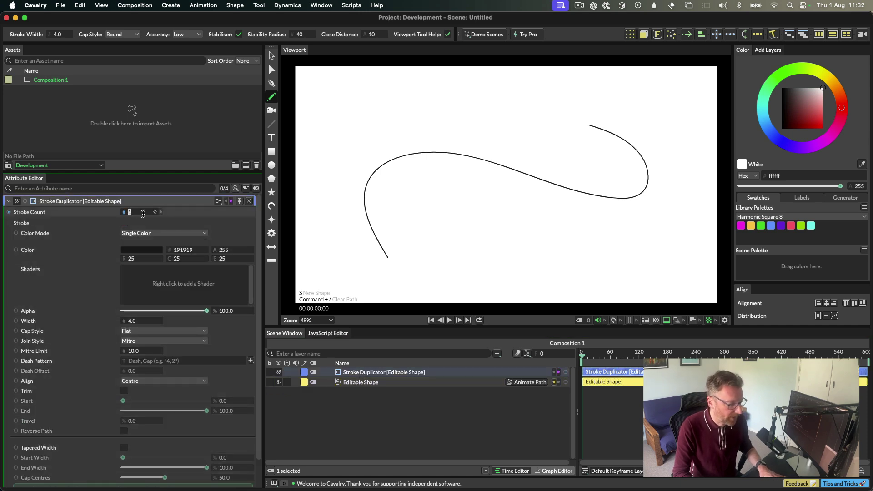
{"action": "left_click", "coordinate": [140, 212]}
{"action": "type", "text": "10"}
{"action": "key", "text": "Return"}
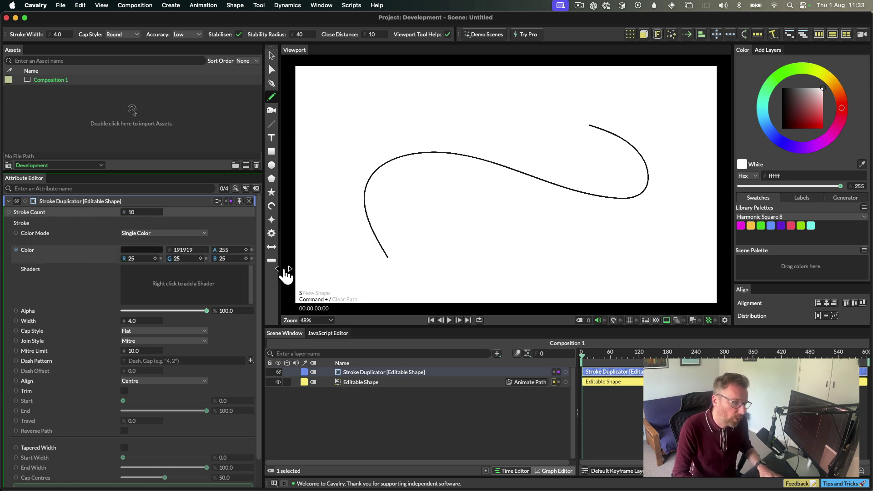
{"action": "left_click_drag", "start_coordinate": [148, 326], "coordinate": [819, 207]}
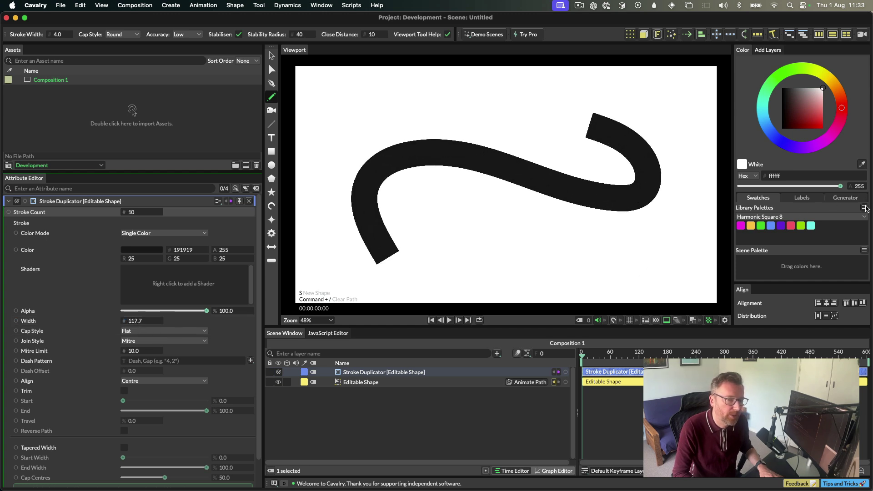
Add the library palette as a Color Array driving the stroke colour, turning it golden yellow
{"action": "left_click", "coordinate": [864, 208]}
{"action": "left_click", "coordinate": [814, 286]}
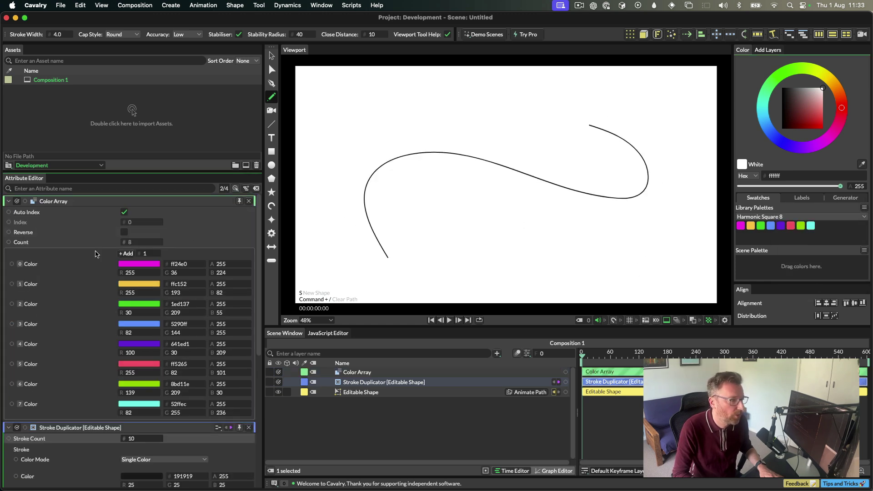
{"action": "mouse_move", "coordinate": [25, 201]}
{"action": "left_mouse_down"}
{"action": "mouse_move", "coordinate": [102, 428]}
{"action": "mouse_move", "coordinate": [109, 477]}
{"action": "left_mouse_up"}
{"action": "left_click", "coordinate": [249, 201]}
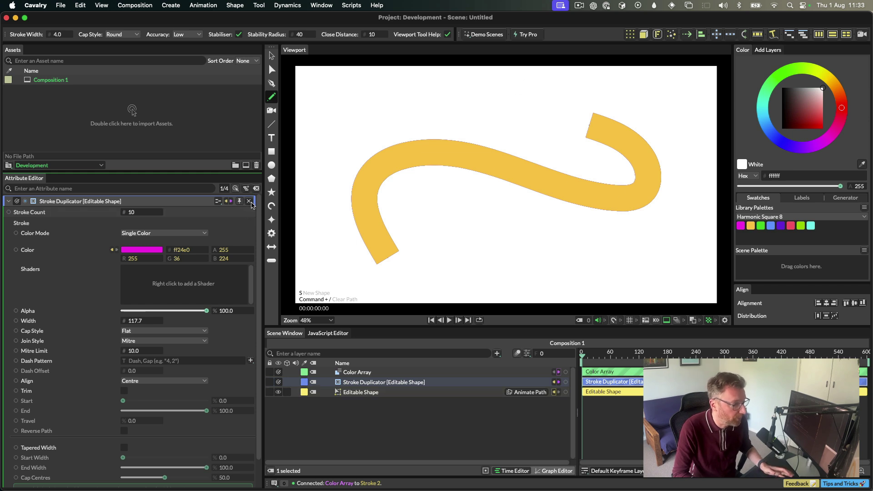
{"action": "left_click", "coordinate": [271, 57]}
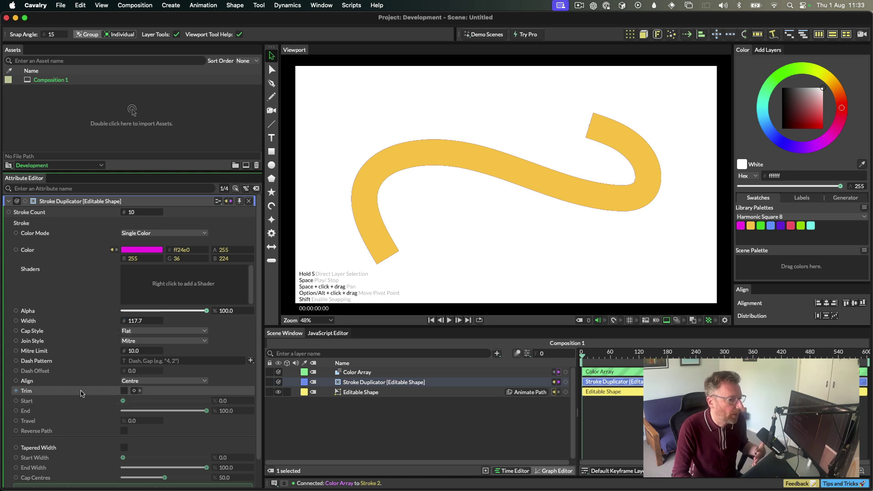
Enable Trim on the duplicated stroke and attach a Stagger behaviour to its End
{"action": "left_click", "coordinate": [124, 392]}
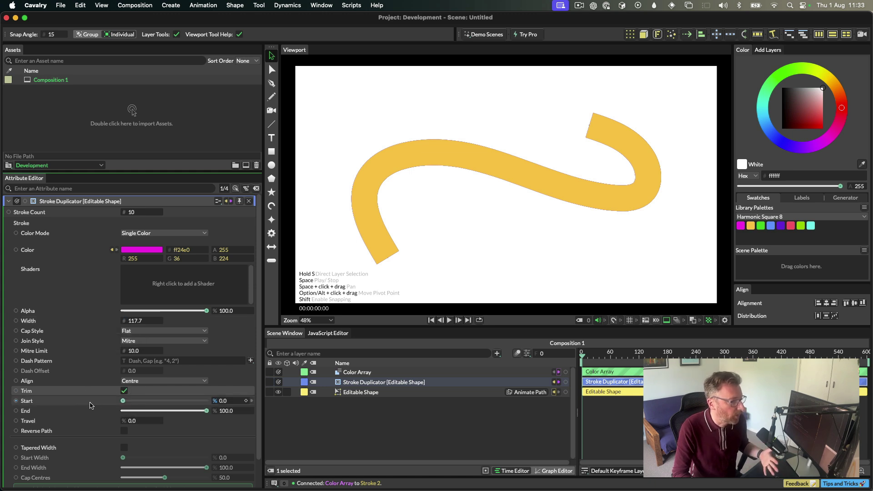
{"action": "right_click", "coordinate": [99, 413]}
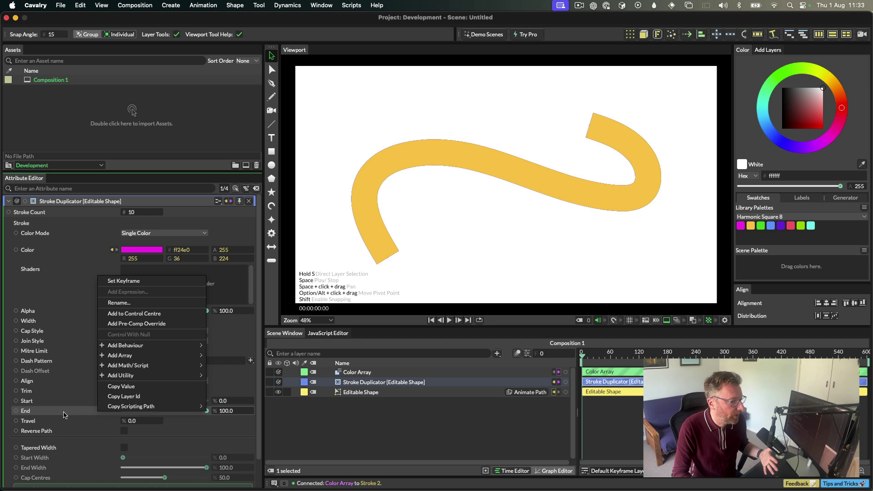
{"action": "mouse_move", "coordinate": [128, 345]}
{"action": "left_click", "coordinate": [240, 449]}
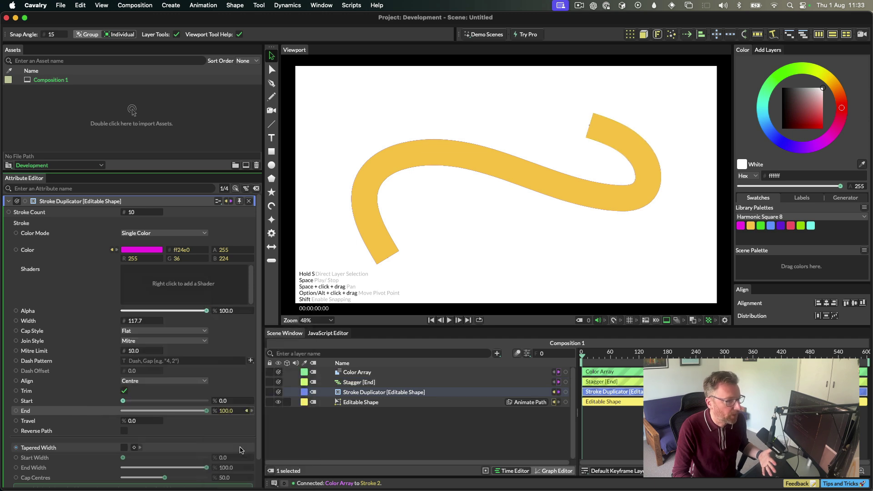
{"action": "left_click", "coordinate": [359, 382]}
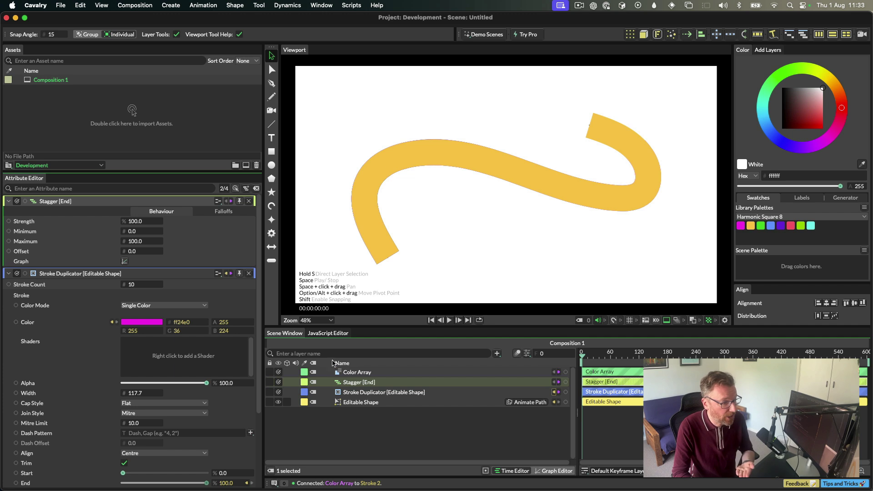
Bend the Stagger's graph curve downward to skew the colour band lengths
{"action": "left_click", "coordinate": [125, 261]}
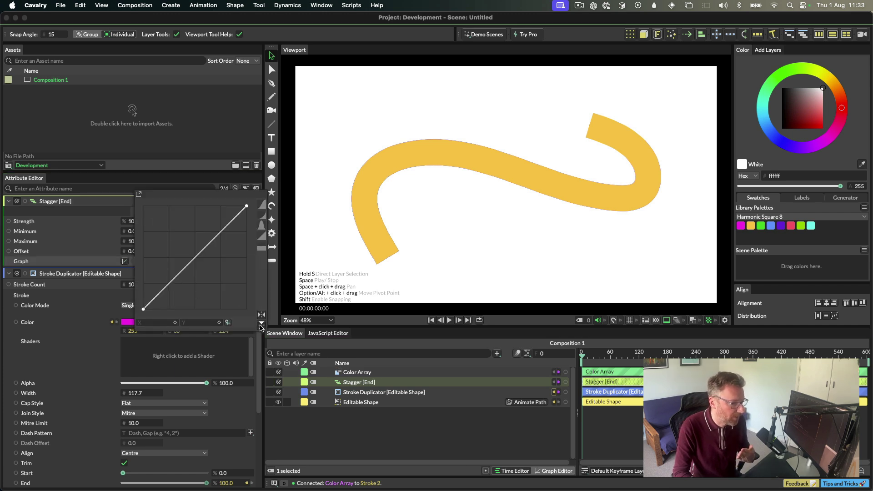
{"action": "left_click", "coordinate": [261, 324]}
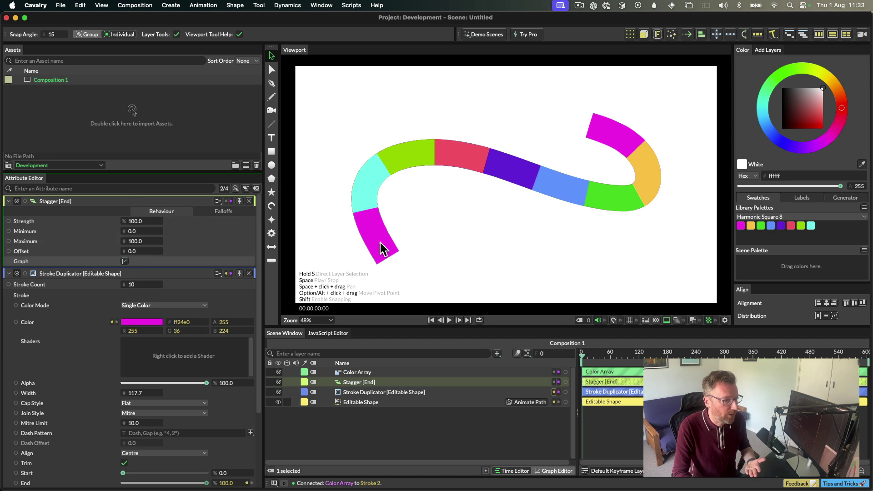
{"action": "left_click", "coordinate": [129, 262]}
{"action": "mouse_move", "coordinate": [191, 256]}
{"action": "left_mouse_down"}
{"action": "mouse_move", "coordinate": [203, 221]}
{"action": "mouse_move", "coordinate": [188, 285]}
{"action": "mouse_move", "coordinate": [176, 267]}
{"action": "left_mouse_up"}
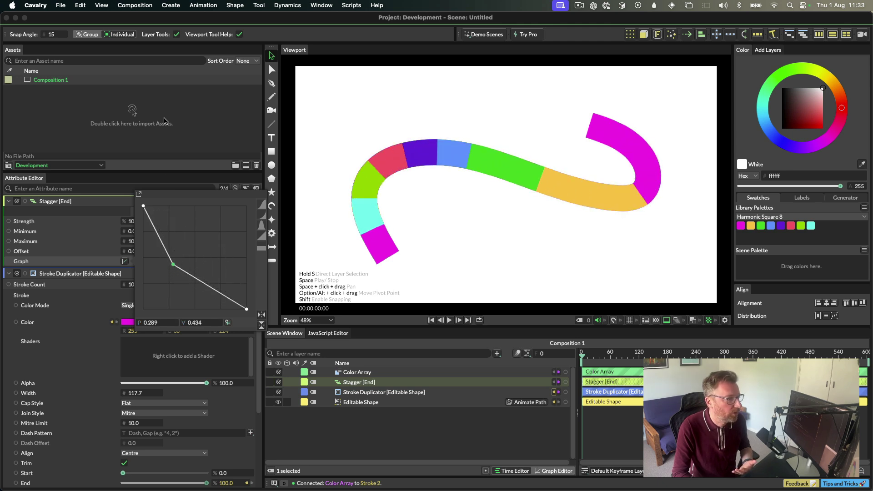
Reshape the wavy path into a flatter wave with the Edit tool
{"action": "left_click", "coordinate": [272, 70]}
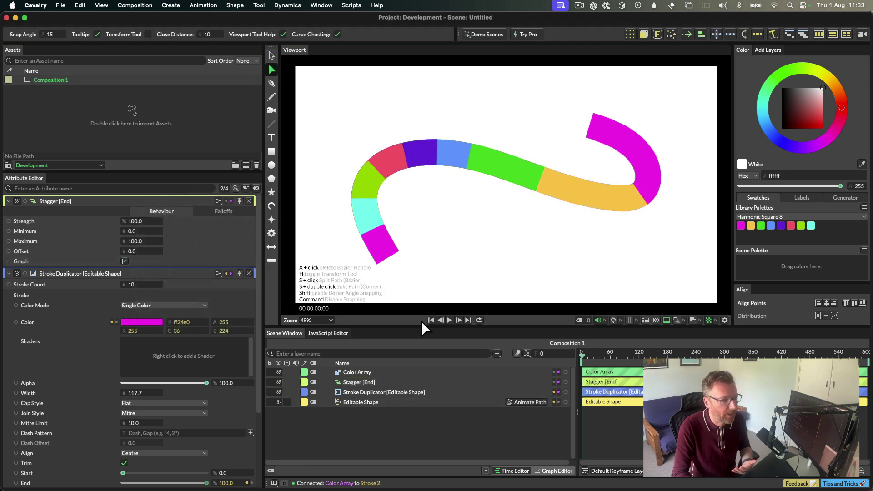
{"action": "left_click", "coordinate": [443, 166]}
{"action": "left_click_drag", "start_coordinate": [407, 154], "coordinate": [432, 157]}
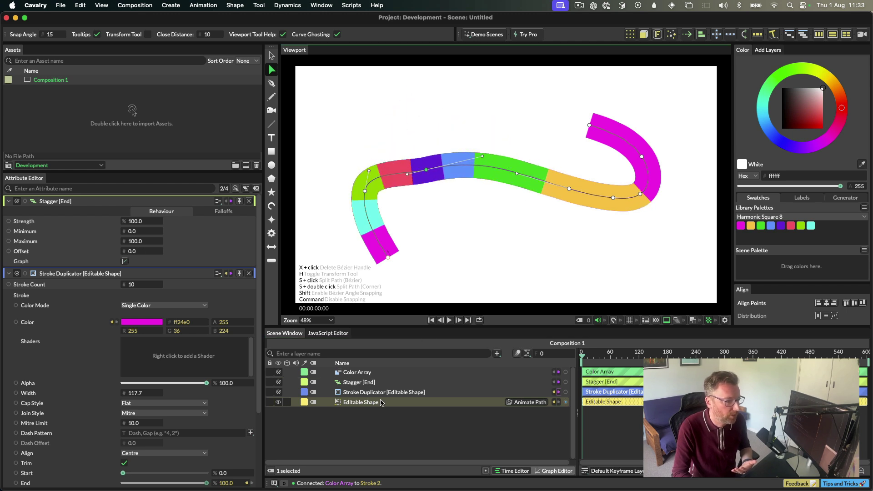
Change the Color Array's Color 1 from orange to red ff5c52
{"action": "left_click", "coordinate": [374, 376]}
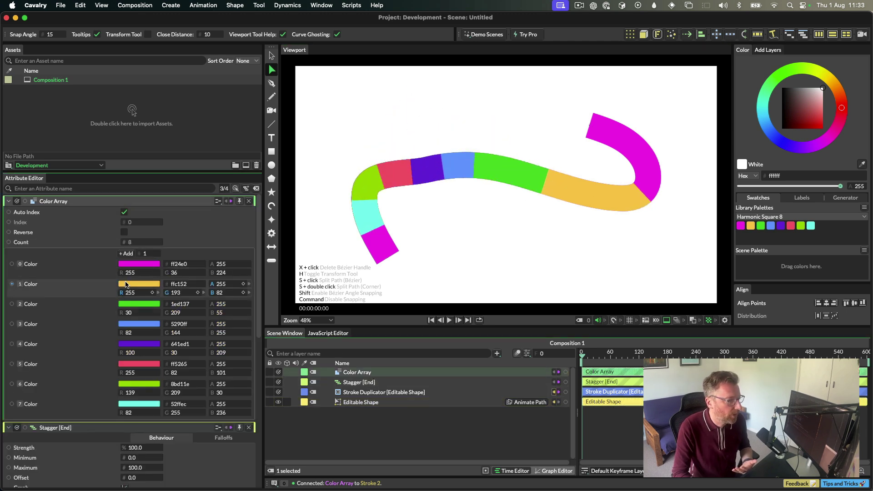
{"action": "left_click", "coordinate": [138, 284]}
{"action": "left_click_drag", "start_coordinate": [172, 166], "coordinate": [179, 182]}
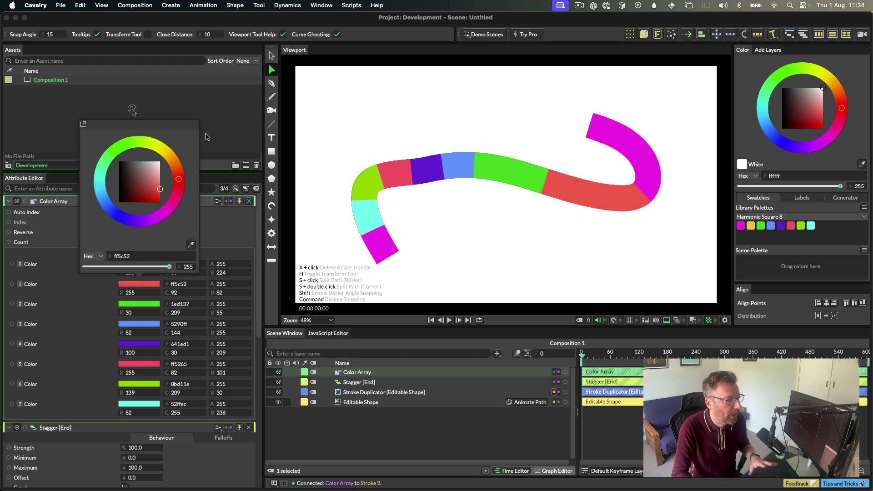
{"action": "left_click", "coordinate": [205, 137]}
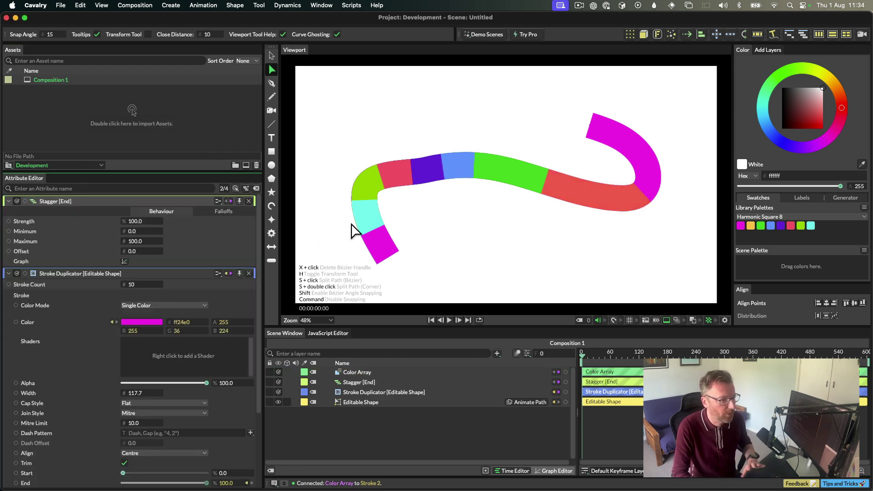
{"action": "left_click", "coordinate": [430, 179]}
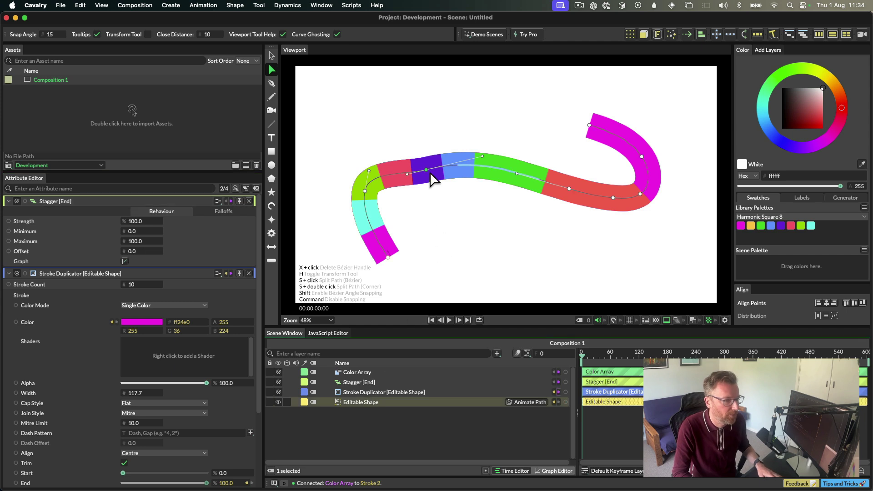
Lift the upper-left part of the path higher
{"action": "left_click_drag", "start_coordinate": [429, 178], "coordinate": [424, 145]}
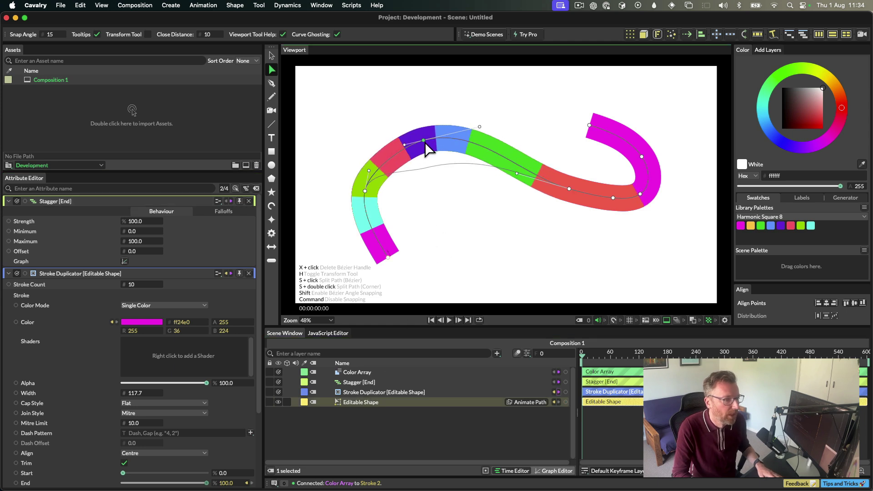
{"action": "left_click", "coordinate": [427, 439]}
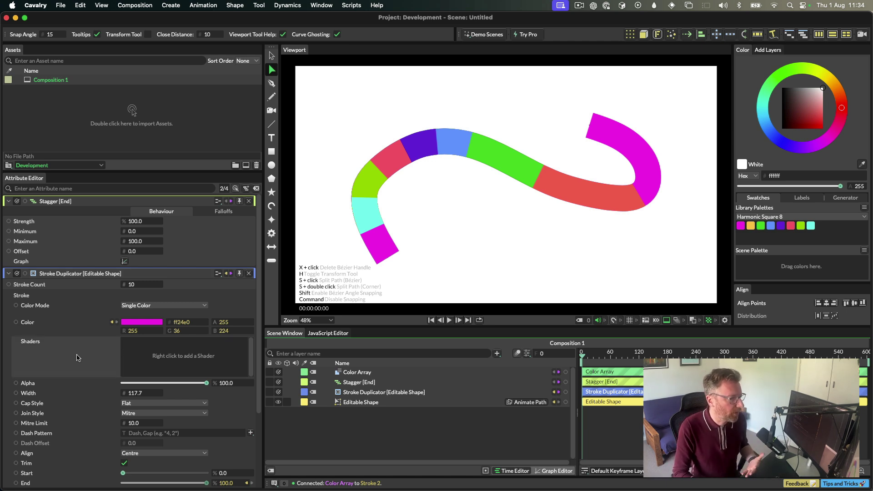
{"action": "scroll", "coordinate": [79, 358], "scroll_direction": "down", "scroll_amount": 5}
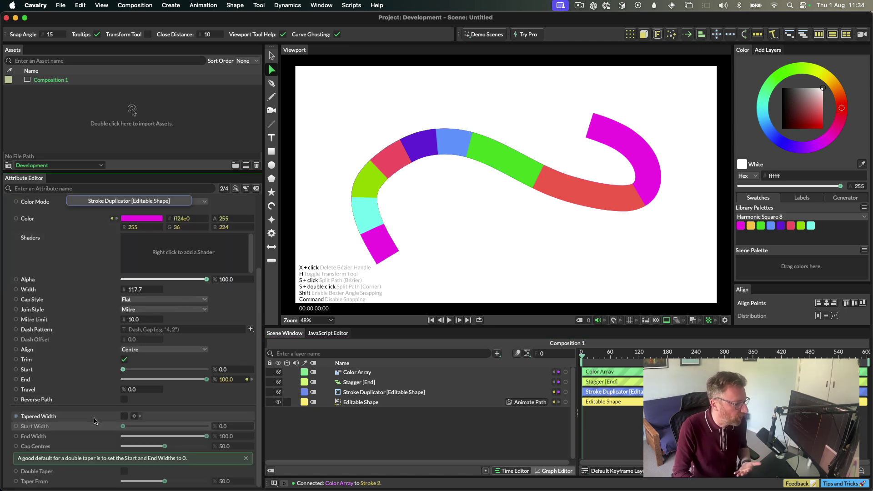
Try a tapered stroke end, then turn Tapered Width back off and clear the selection
{"action": "left_click", "coordinate": [124, 416]}
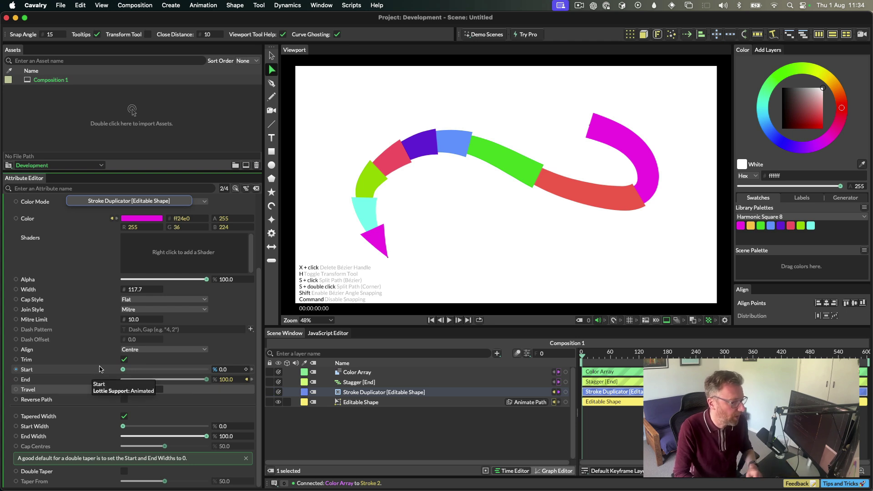
{"action": "left_click", "coordinate": [124, 416]}
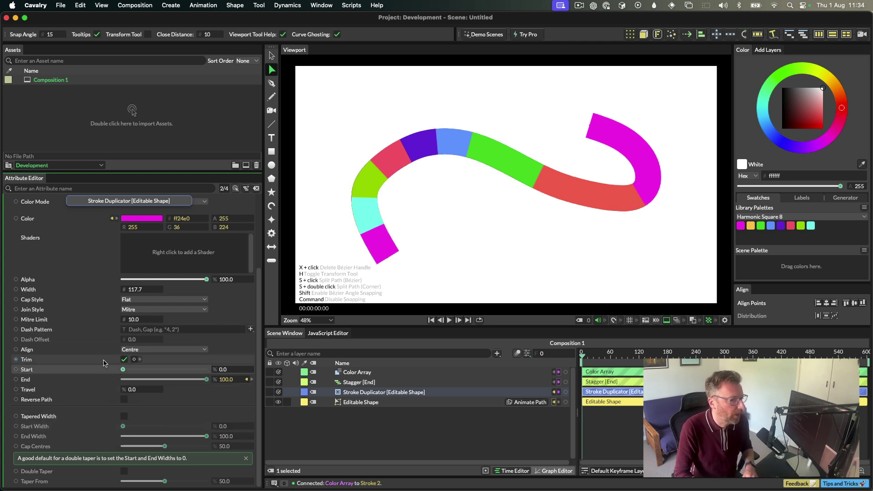
{"action": "left_click", "coordinate": [367, 434]}
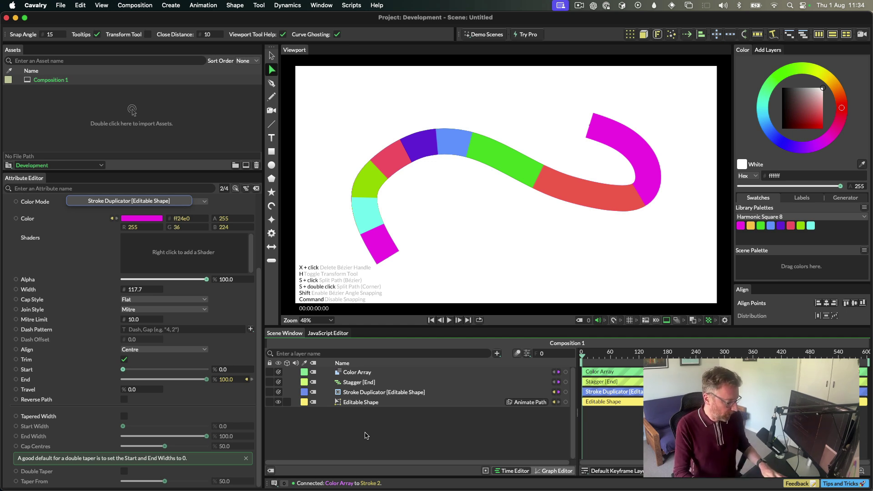
Open a new scene and load the JavaScript Random Dash Pattern demo
{"action": "key", "text": "super+n"}
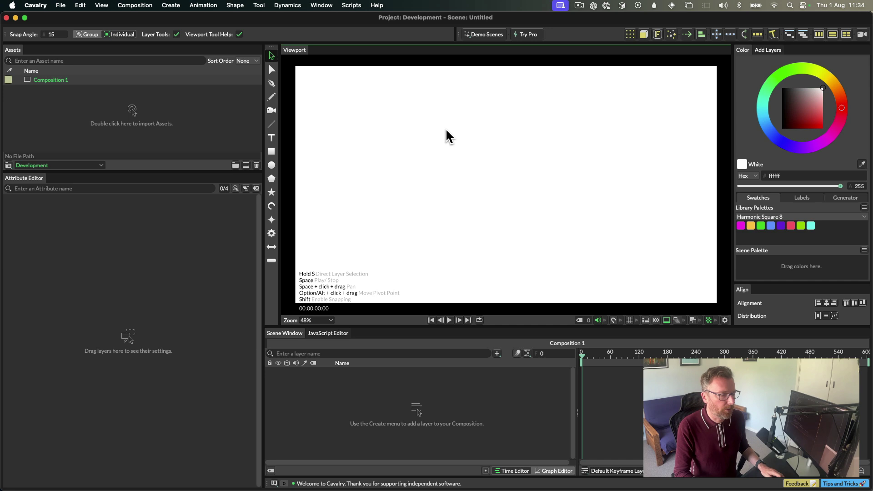
{"action": "left_click", "coordinate": [476, 35]}
{"action": "mouse_move", "coordinate": [511, 120]}
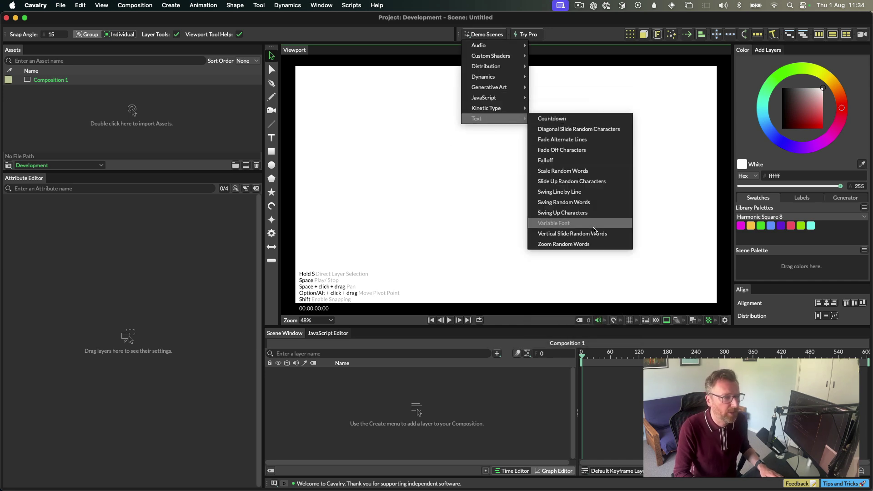
{"action": "mouse_move", "coordinate": [502, 97]}
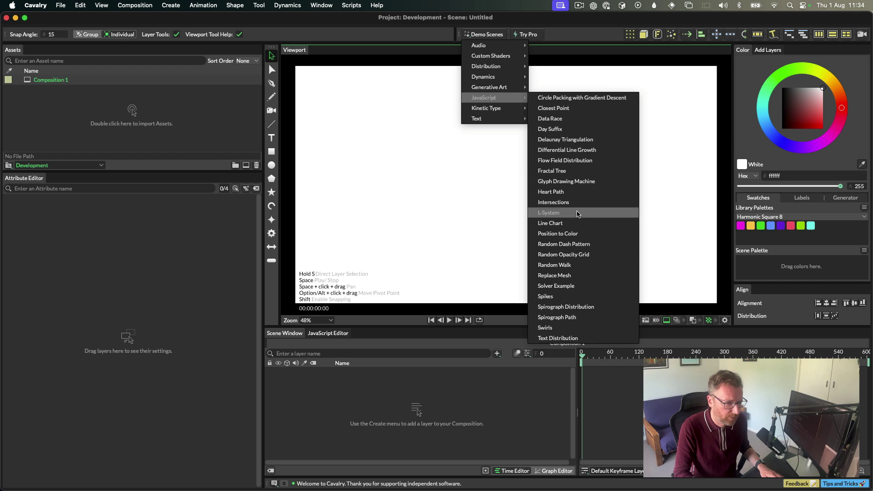
{"action": "left_click", "coordinate": [596, 245]}
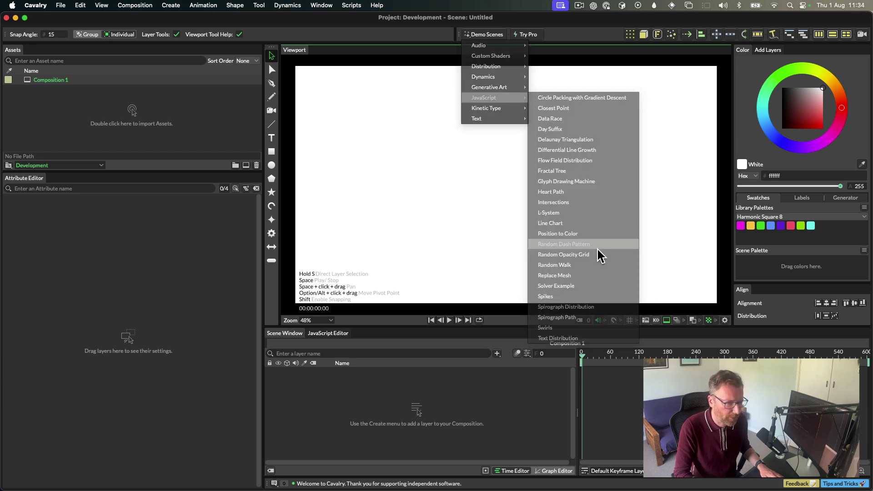
{"action": "left_click", "coordinate": [450, 277]}
Click through the demo's Ellipse and Stagger layers
{"action": "left_click", "coordinate": [386, 402]}
{"action": "left_click", "coordinate": [396, 392]}
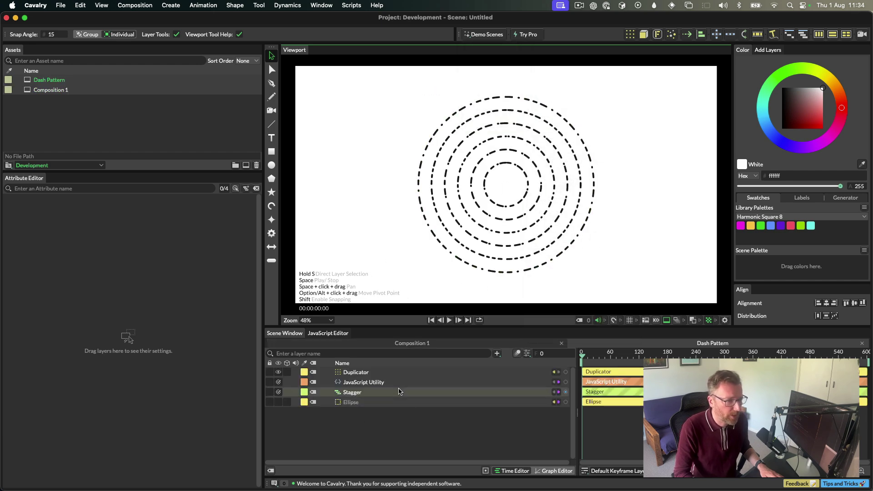
{"action": "left_click", "coordinate": [386, 402]}
{"action": "left_click", "coordinate": [371, 372]}
View the JavaScript Utility's script, then discard the demo for a new empty scene
{"action": "left_click", "coordinate": [368, 385]}
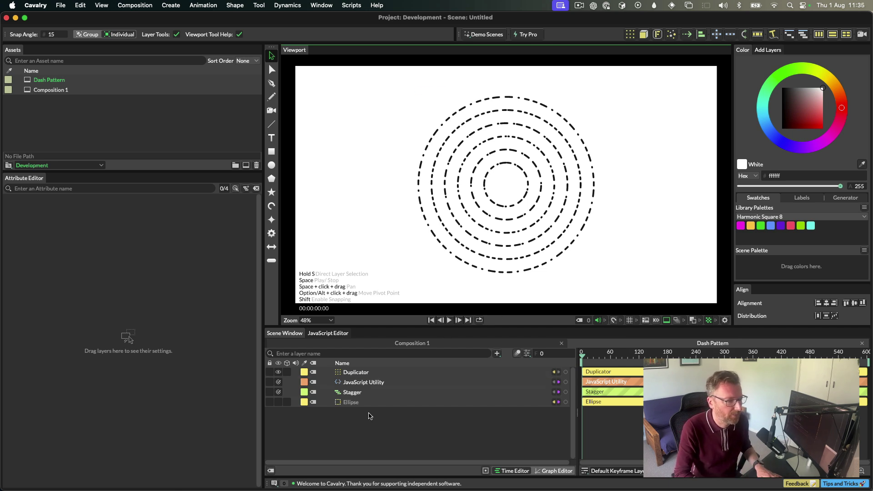
{"action": "left_click", "coordinate": [368, 383]}
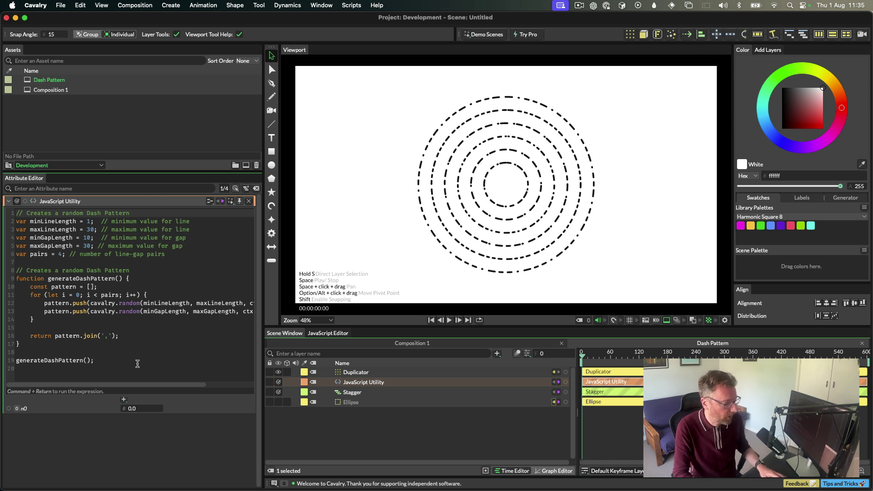
{"action": "key", "text": "super+n"}
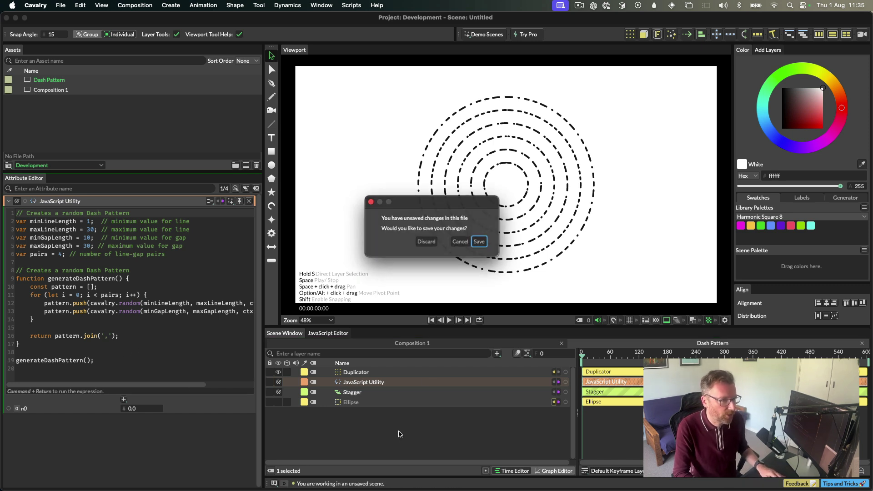
{"action": "left_click", "coordinate": [523, 236]}
Load the Variable Font demo scene, stop playback and scrub to preview the weight changes
{"action": "left_click", "coordinate": [484, 37]}
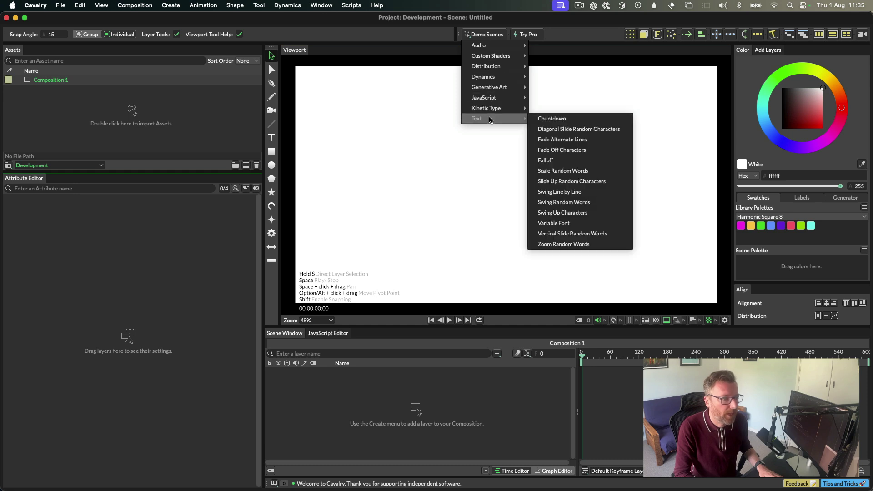
{"action": "left_click", "coordinate": [579, 223]}
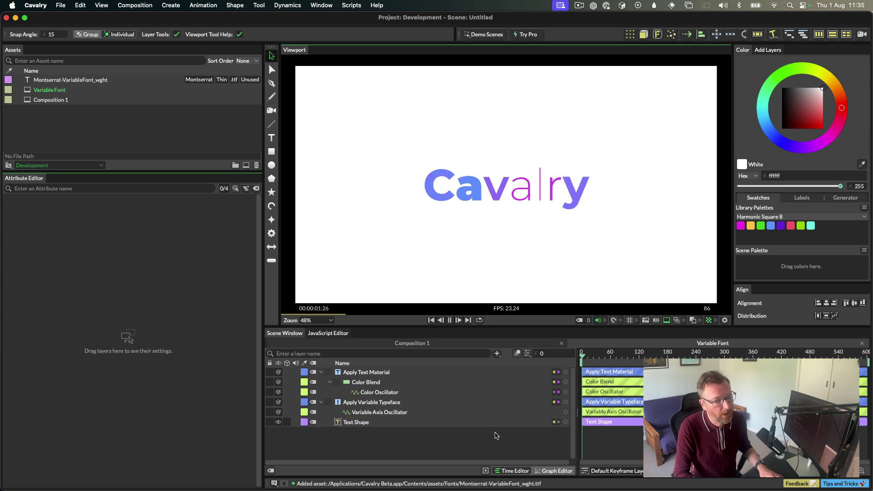
{"action": "left_click", "coordinate": [452, 321]}
{"action": "left_click_drag", "start_coordinate": [610, 358], "coordinate": [707, 358]}
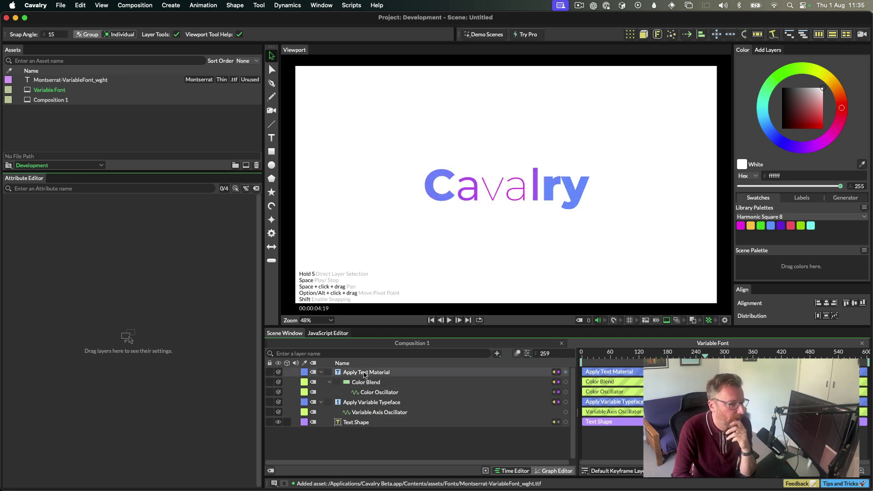
Switch off the Apply Text Material layer so the lettering shows solid purple
{"action": "left_click", "coordinate": [279, 374]}
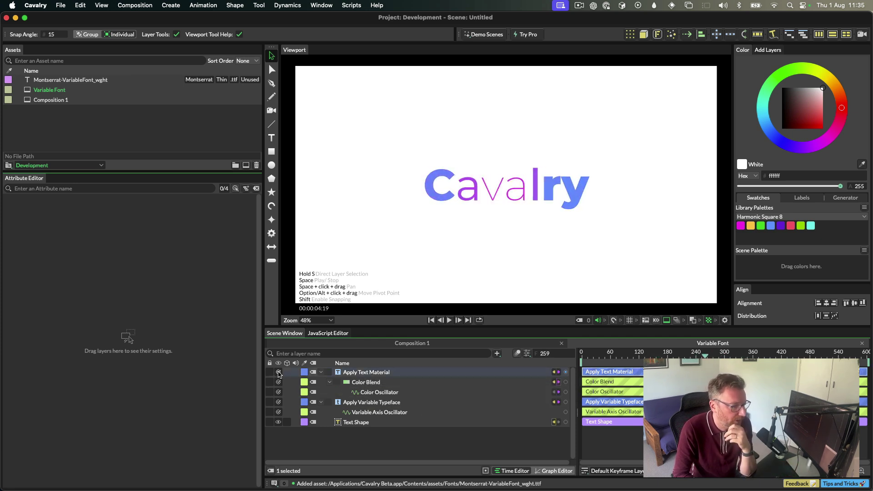
{"action": "left_click", "coordinate": [278, 373]}
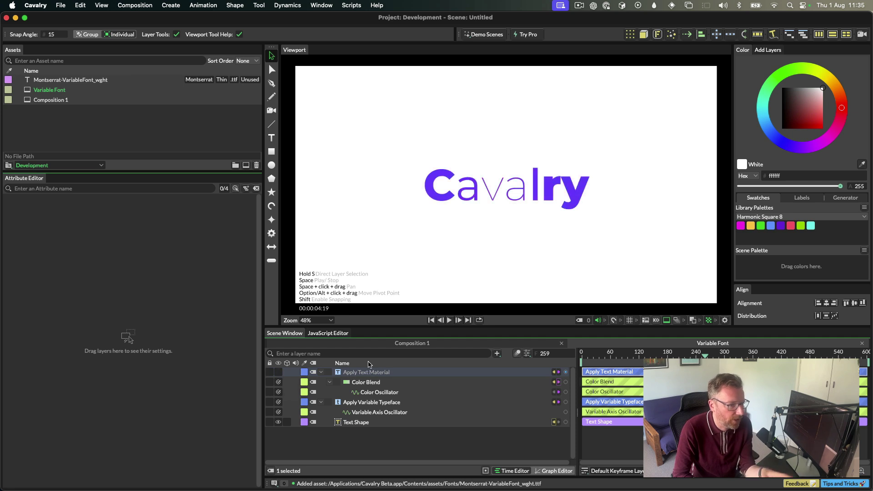
{"action": "left_click", "coordinate": [372, 403]}
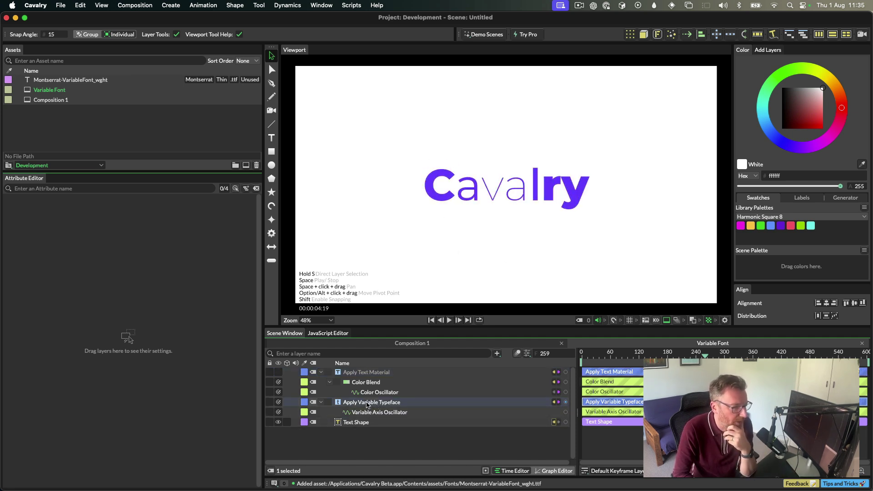
Trace the Apply Variable Typeface Weight axis to the Variable Axis Oscillator driving it
{"action": "left_click", "coordinate": [364, 423]}
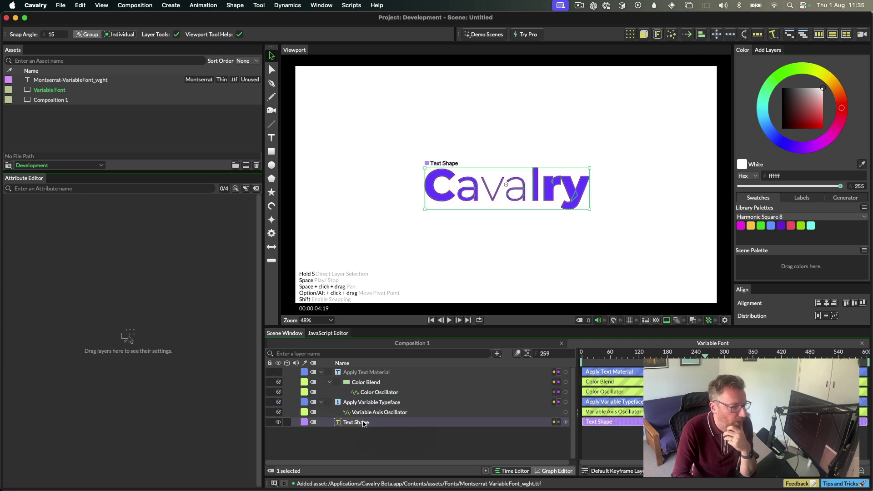
{"action": "scroll", "coordinate": [174, 433], "scroll_direction": "down", "scroll_amount": 5}
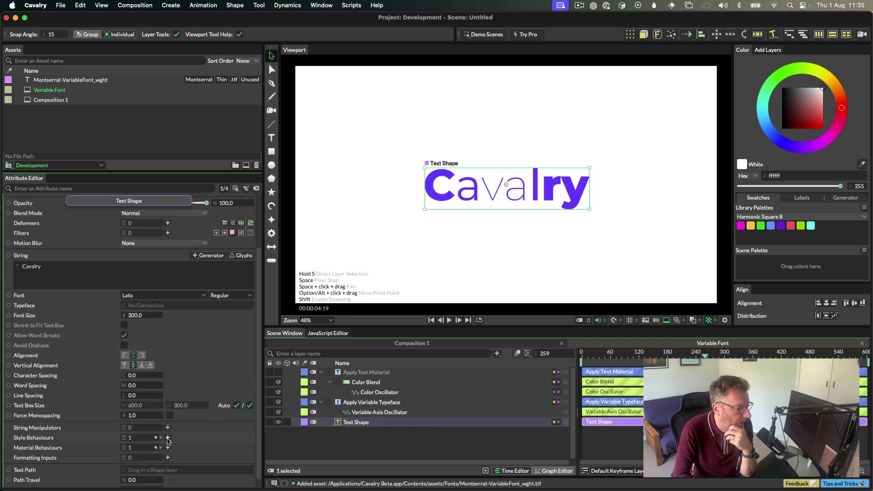
{"action": "left_click", "coordinate": [167, 438]}
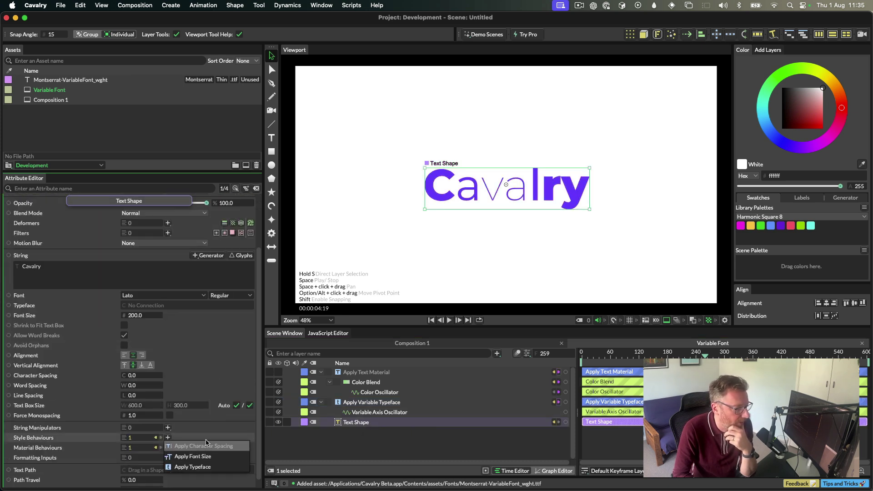
{"action": "left_click", "coordinate": [155, 437]}
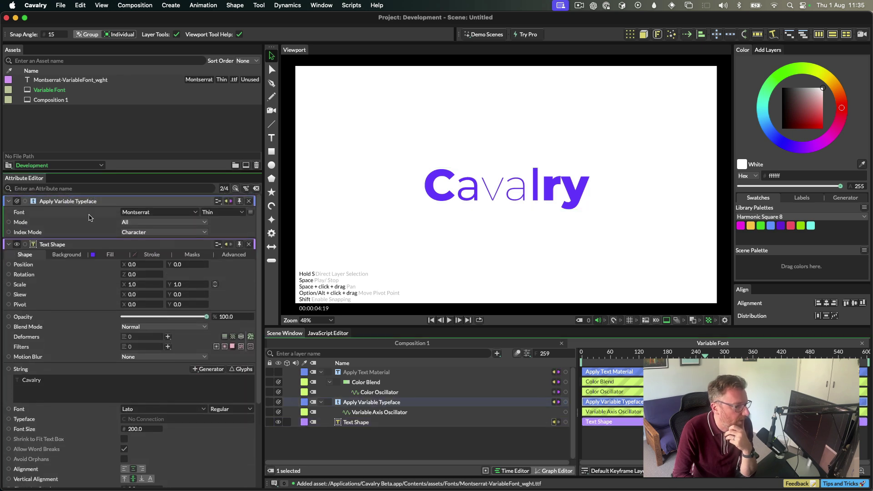
{"action": "left_click", "coordinate": [251, 213]}
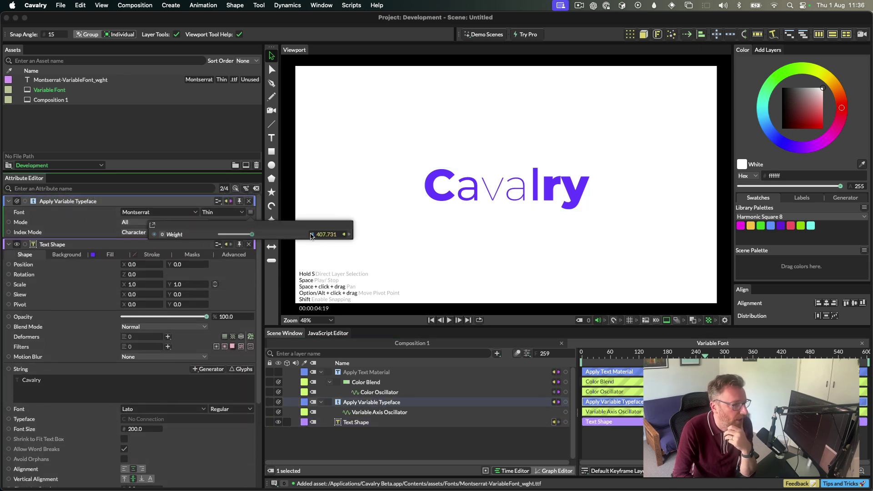
{"action": "left_click", "coordinate": [345, 236]}
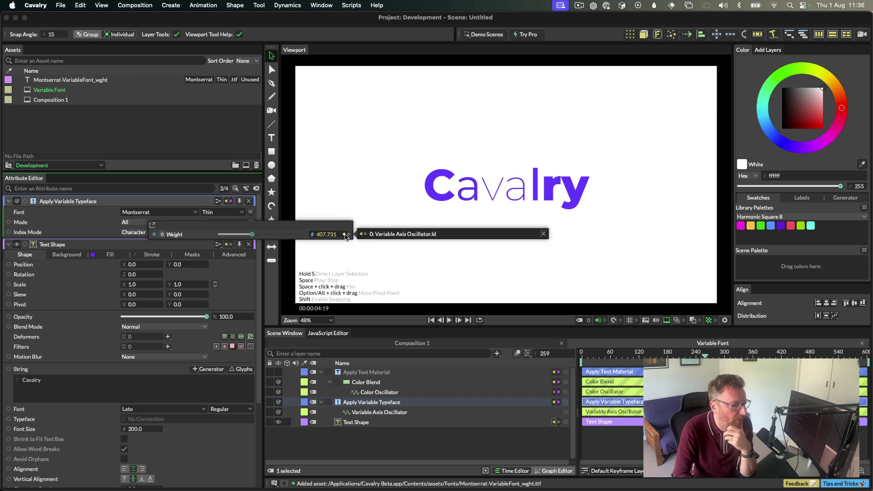
{"action": "left_click", "coordinate": [405, 238]}
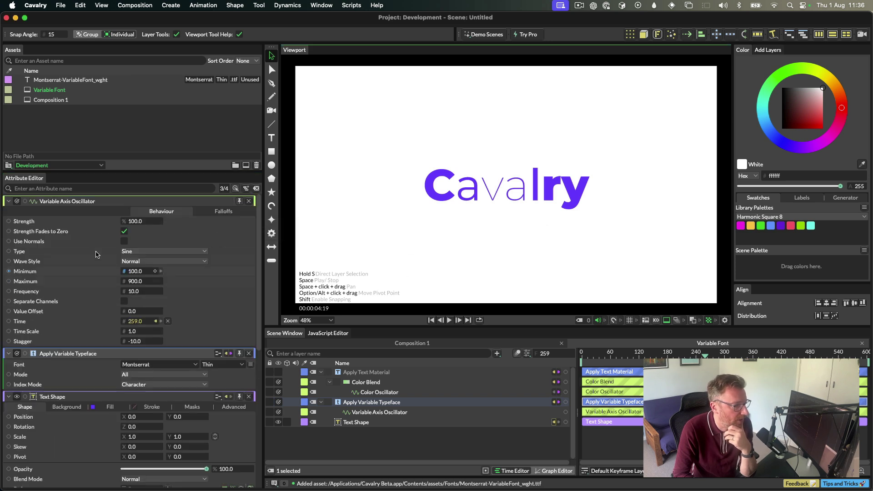
Play the oscillator animation with Index Mode on Character, stopping at frame 52
{"action": "key", "text": "Down"}
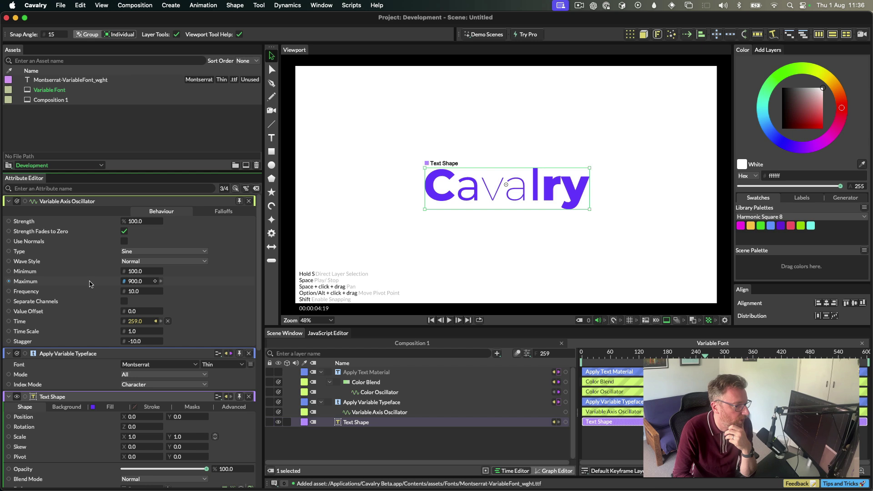
{"action": "key", "text": "Up"}
{"action": "key", "text": "space"}
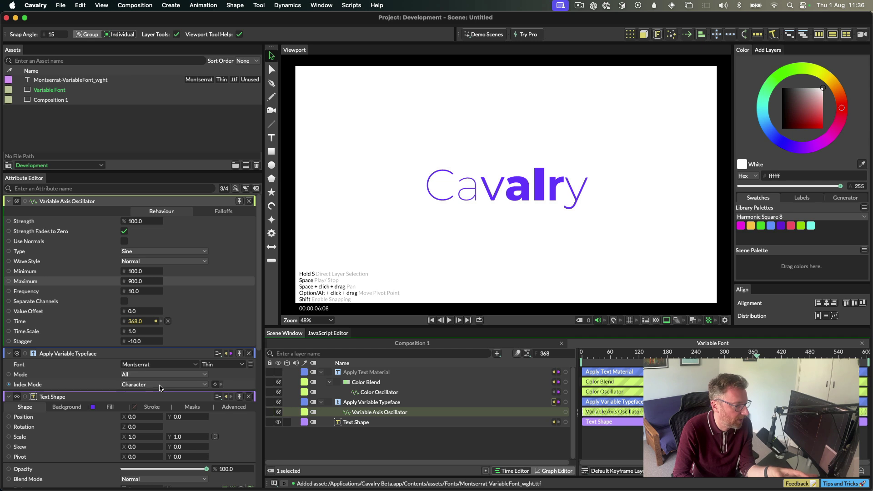
{"action": "left_click", "coordinate": [145, 387]}
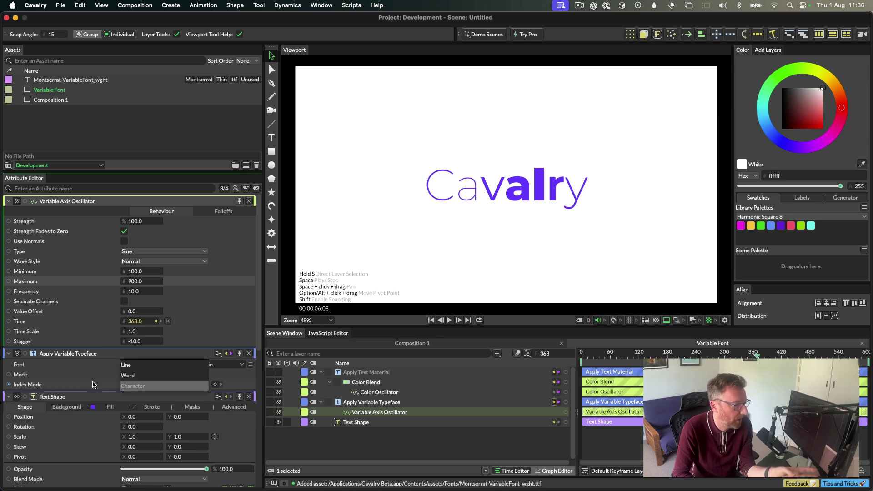
{"action": "left_click", "coordinate": [93, 385]}
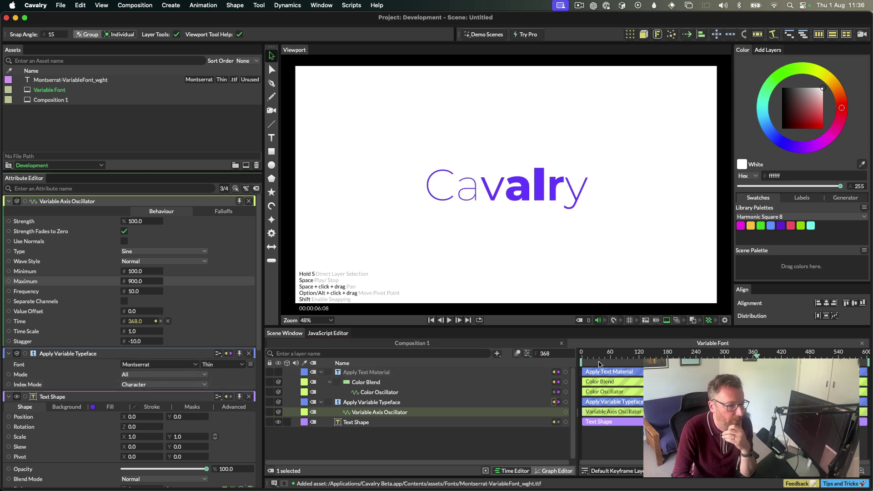
{"action": "key", "text": "space"}
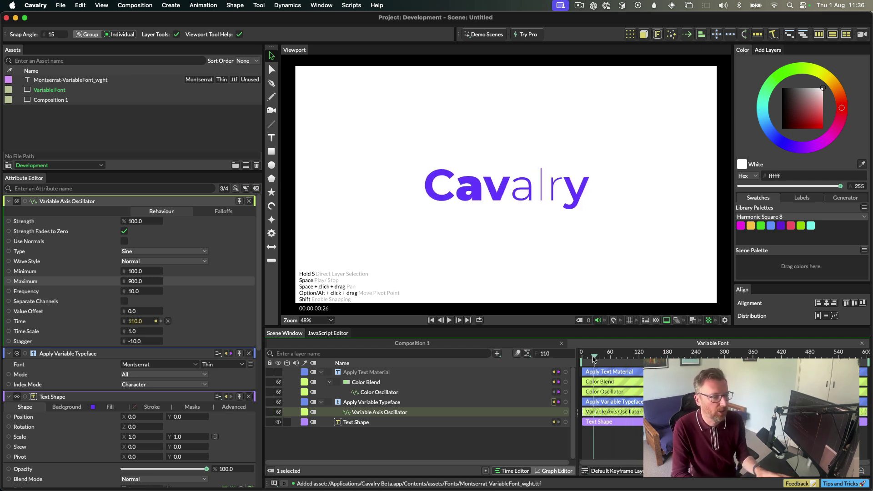
{"action": "left_click", "coordinate": [607, 357]}
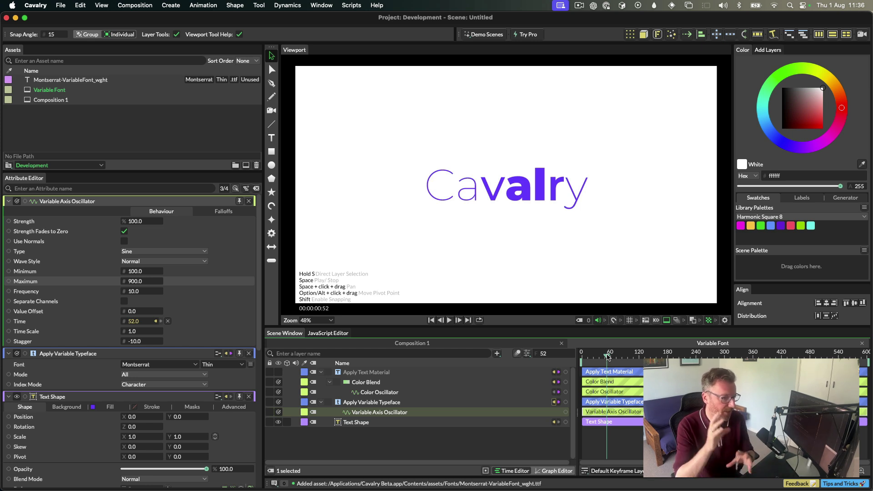
{"action": "left_click", "coordinate": [420, 444]}
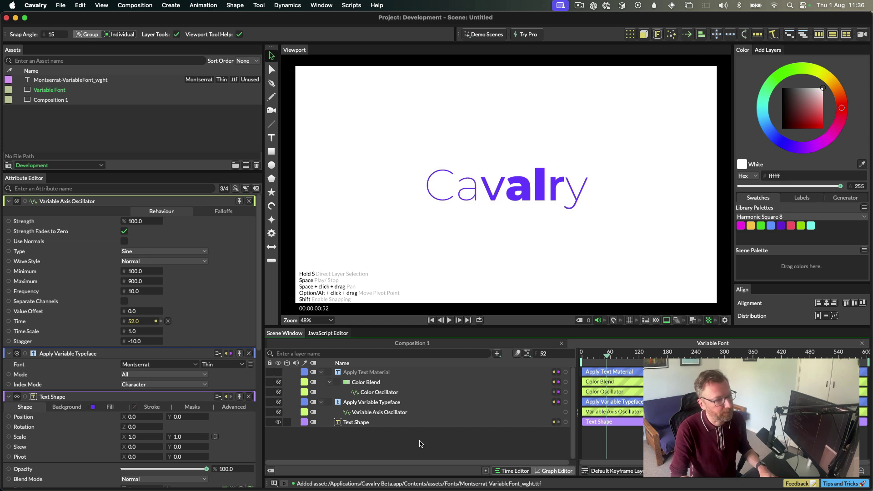
Start a new scene with a centred text shape reading 'Cavalry is wonderful'
{"action": "key", "text": "super+n"}
{"action": "left_click", "coordinate": [426, 240]}
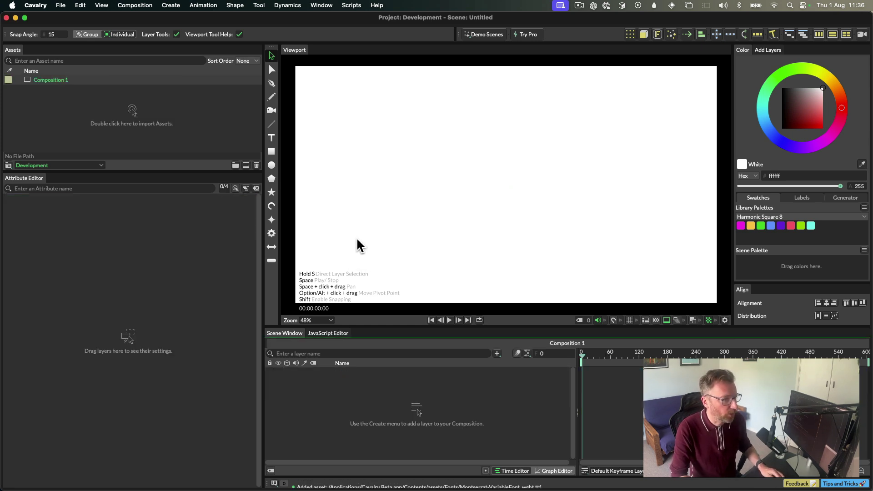
{"action": "left_click", "coordinate": [272, 139]}
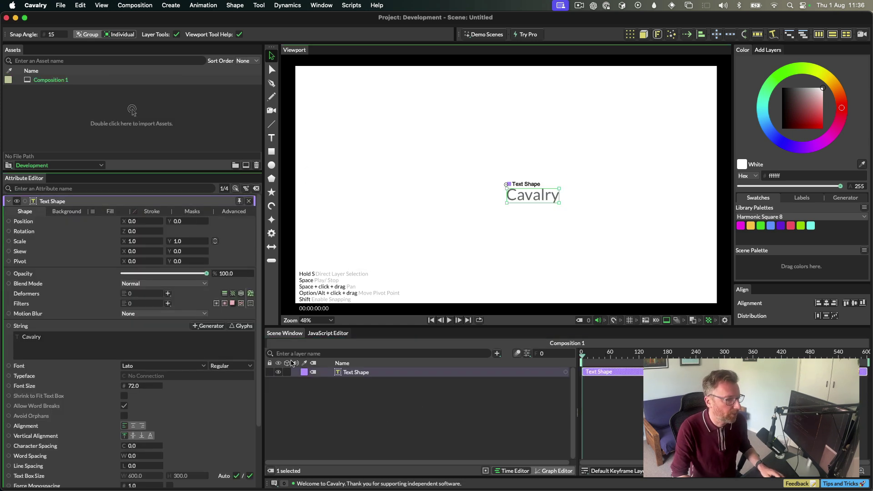
{"action": "left_click", "coordinate": [130, 349]}
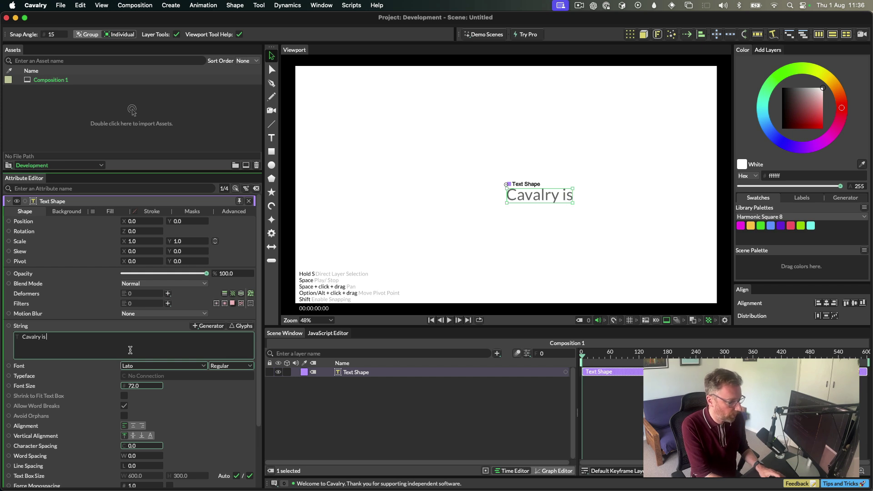
{"action": "type", "text": "is wonderful"}
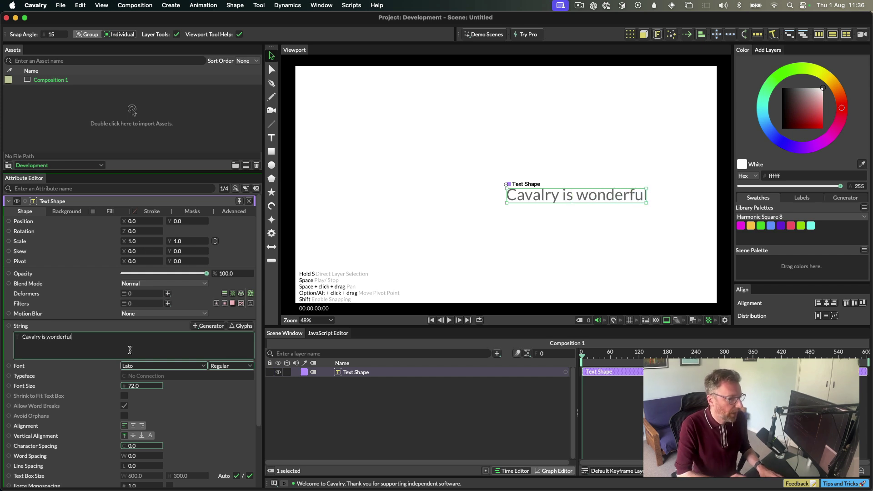
{"action": "left_click", "coordinate": [134, 426]}
{"action": "left_click", "coordinate": [132, 435]}
Add an Apply Font Size behaviour, enlarging the first and last characters to 289
{"action": "scroll", "coordinate": [203, 420], "scroll_direction": "down", "scroll_amount": 5}
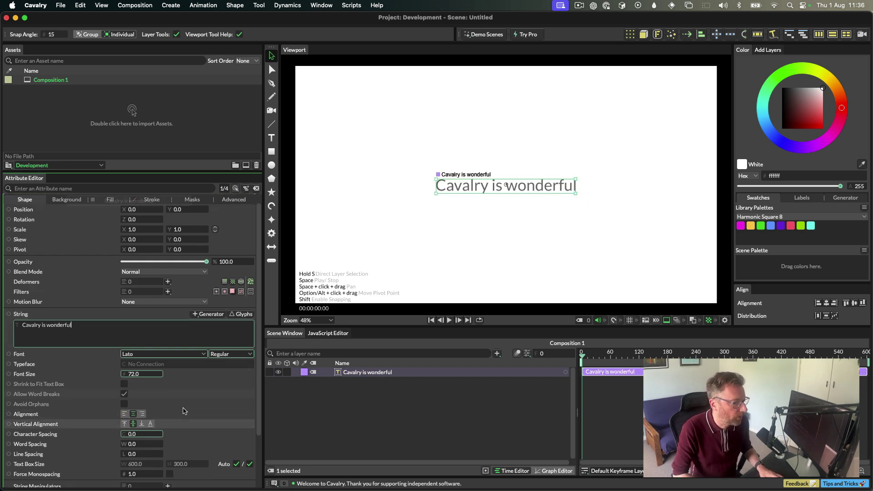
{"action": "left_click", "coordinate": [168, 428]}
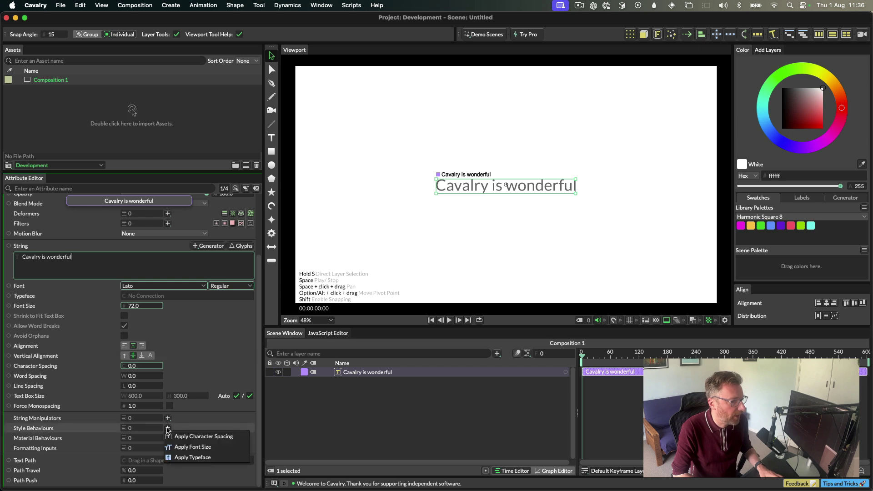
{"action": "left_click", "coordinate": [196, 440]}
{"action": "left_click", "coordinate": [371, 372]}
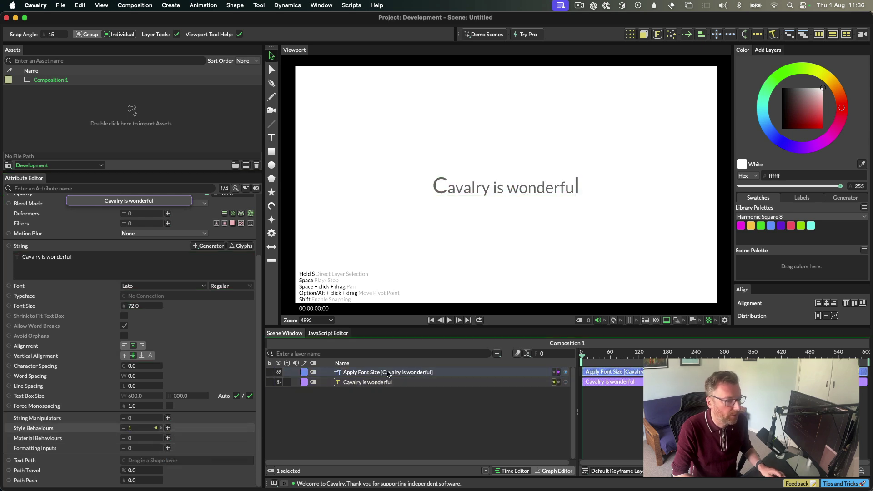
{"action": "left_click_drag", "start_coordinate": [159, 259], "coordinate": [243, 259]}
Set the font size Mode to All with Character indexing and reduce it to 252
{"action": "left_click", "coordinate": [135, 223]}
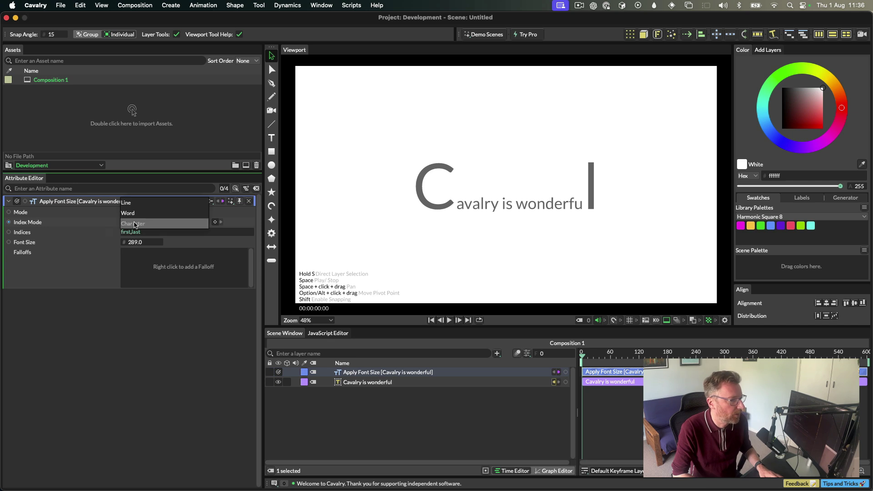
{"action": "left_click", "coordinate": [134, 223]}
{"action": "left_click", "coordinate": [138, 213]}
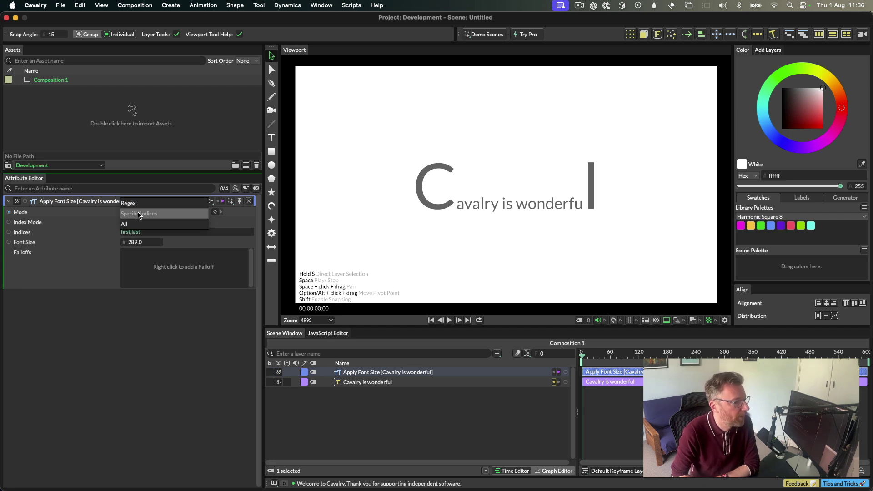
{"action": "left_click", "coordinate": [140, 224]}
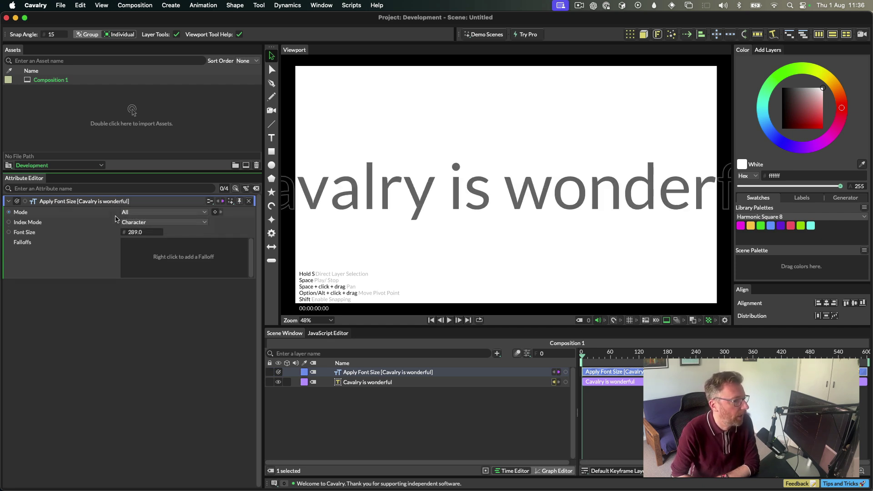
{"action": "mouse_move", "coordinate": [145, 233]}
{"action": "left_mouse_down"}
{"action": "mouse_move", "coordinate": [123, 233]}
{"action": "mouse_move", "coordinate": [143, 223]}
{"action": "left_mouse_up"}
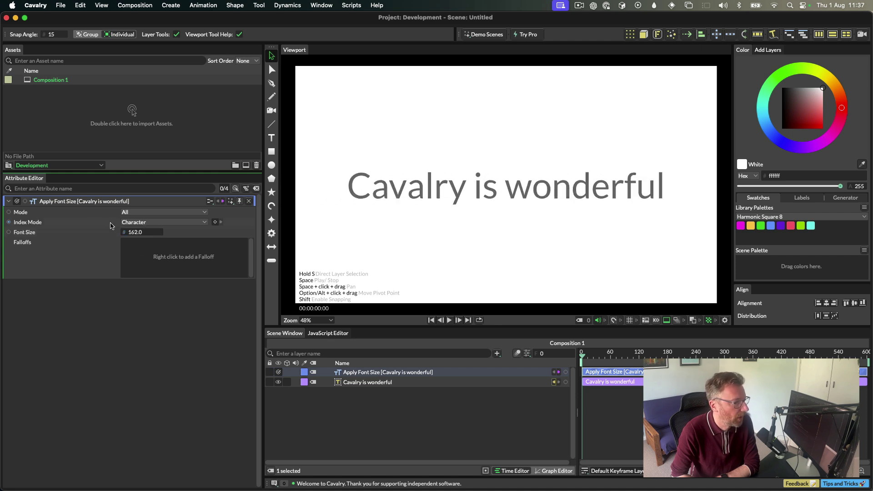
Keep Character indexing and All mode, and raise Font Size to 173
{"action": "left_click", "coordinate": [139, 223]}
{"action": "left_click", "coordinate": [105, 225]}
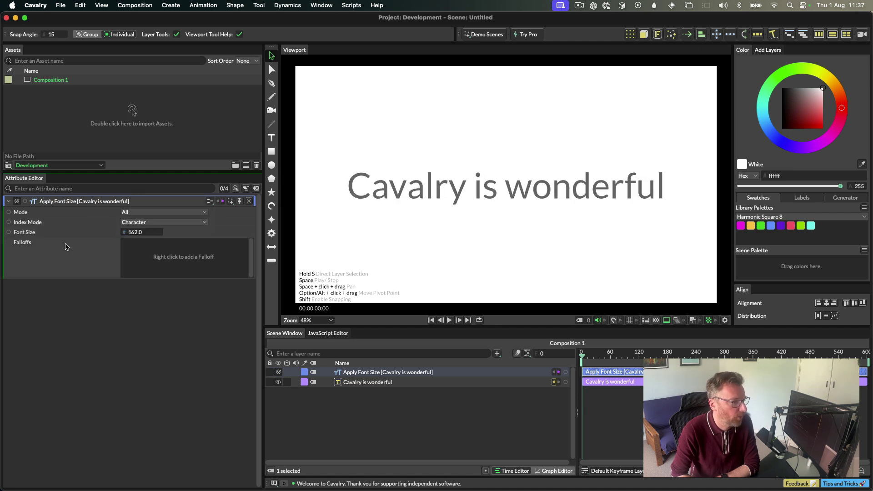
{"action": "left_click", "coordinate": [133, 224]}
{"action": "left_click", "coordinate": [124, 227]}
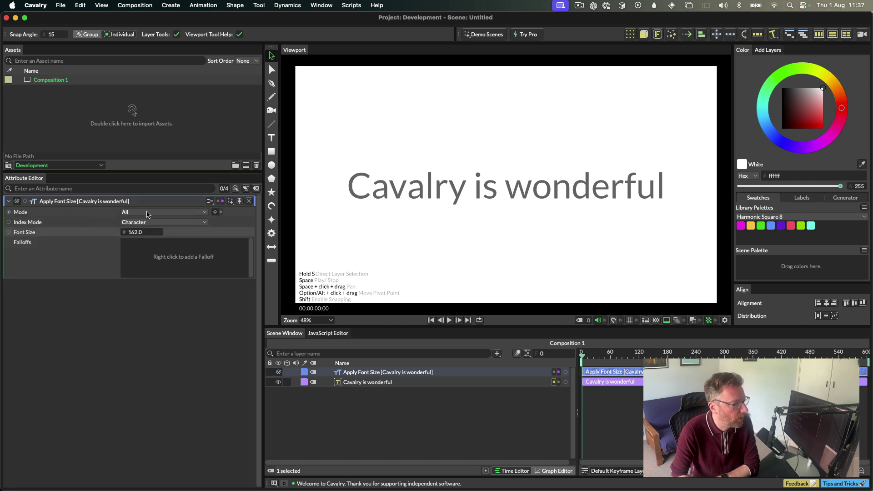
{"action": "left_click", "coordinate": [148, 214]}
{"action": "left_click", "coordinate": [137, 216]}
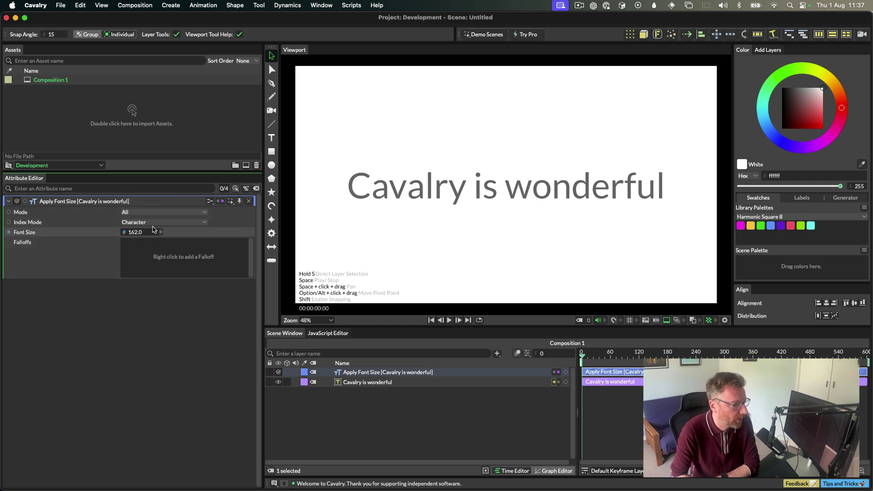
{"action": "left_click_drag", "start_coordinate": [153, 230], "coordinate": [103, 236]}
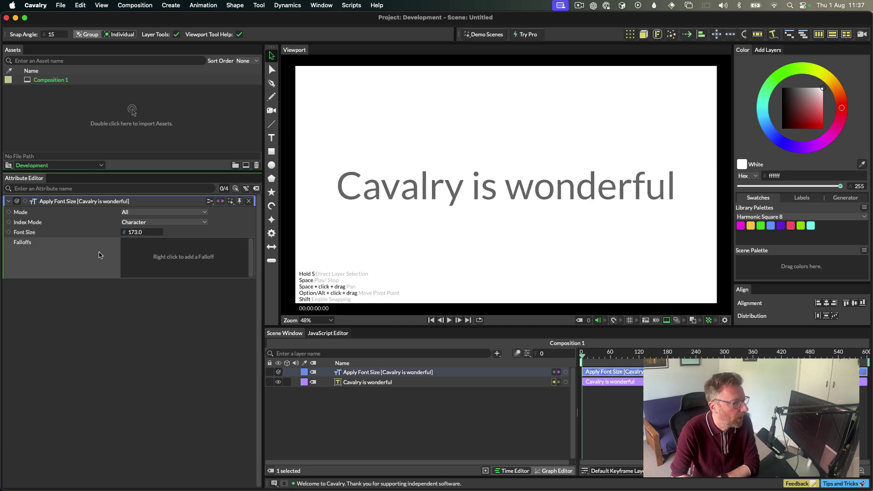
Add a Percentage-mode Range Falloff to Apply Font Size, trying Offset then resetting it to 0
{"action": "right_click", "coordinate": [96, 255]}
{"action": "mouse_move", "coordinate": [169, 301]}
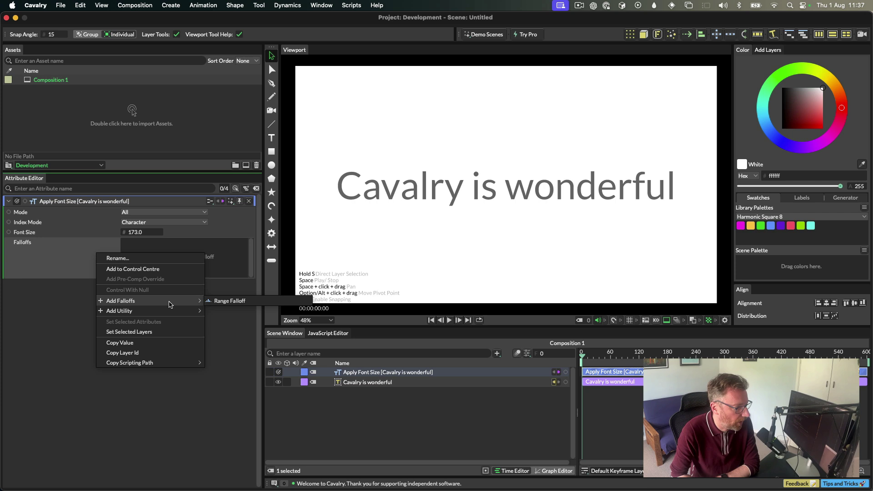
{"action": "left_click", "coordinate": [233, 302]}
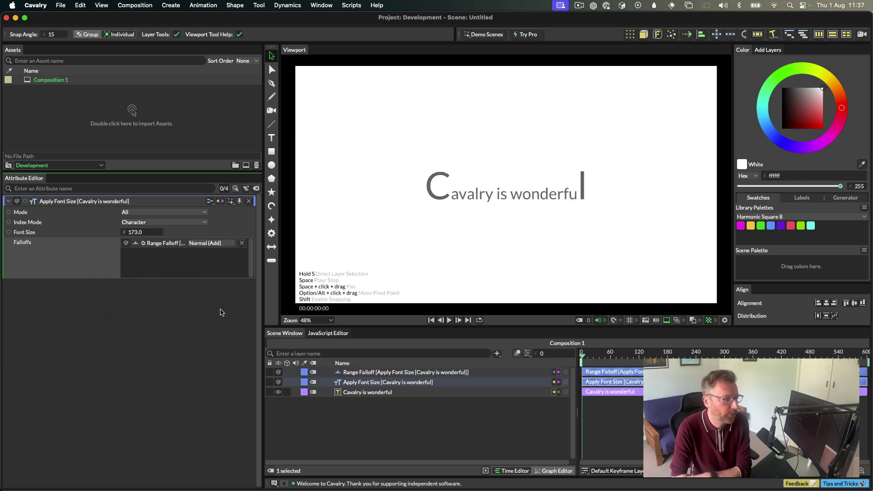
{"action": "double_click", "coordinate": [172, 246]}
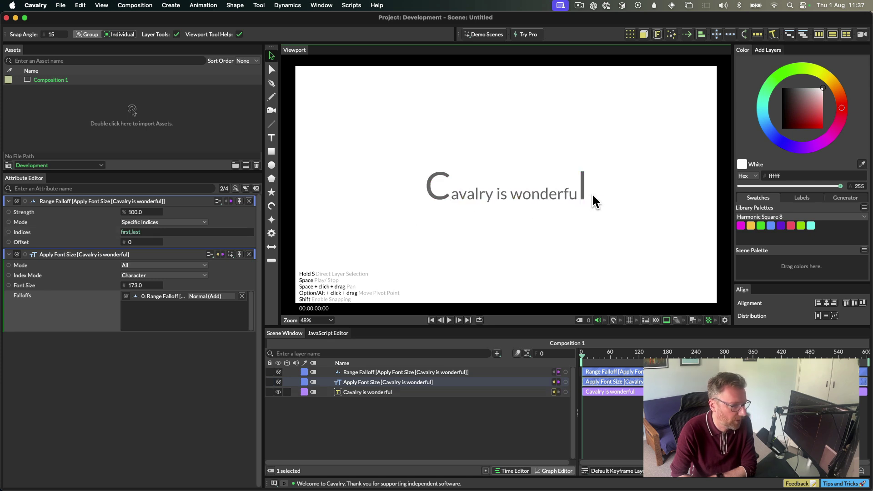
{"action": "left_click", "coordinate": [143, 224]}
{"action": "left_click", "coordinate": [143, 232]}
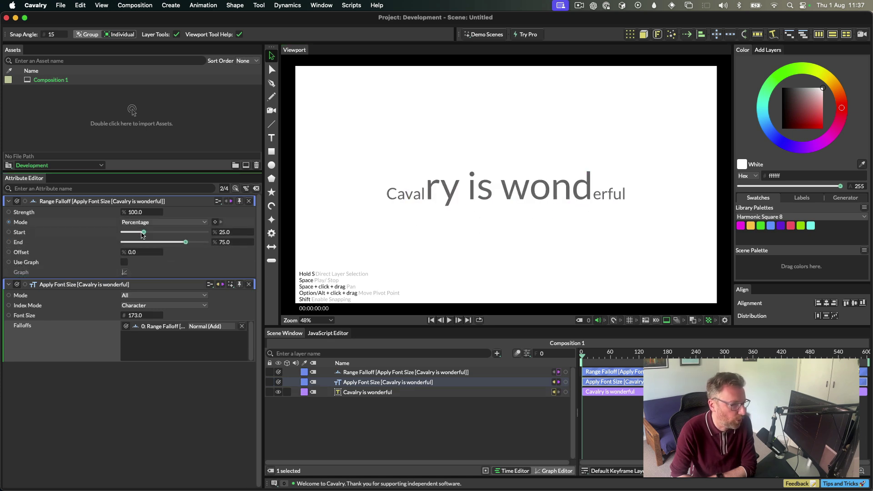
{"action": "left_click_drag", "start_coordinate": [144, 254], "coordinate": [324, 254]}
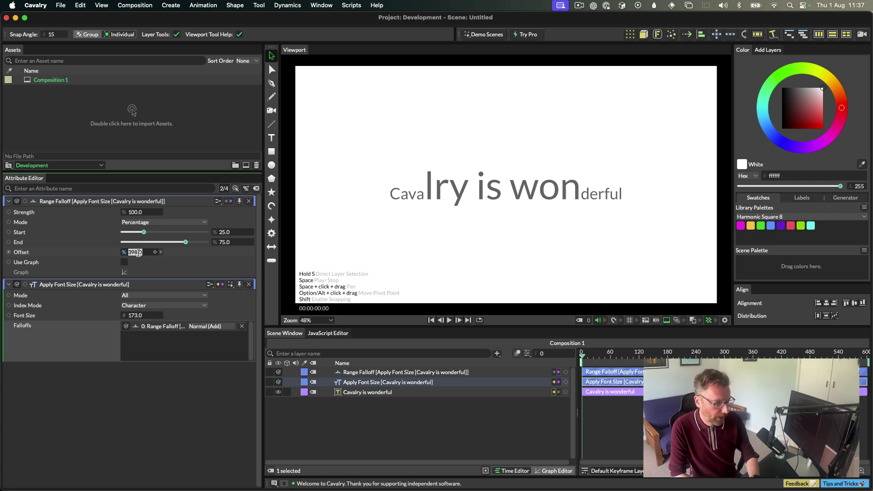
{"action": "left_click", "coordinate": [136, 252]}
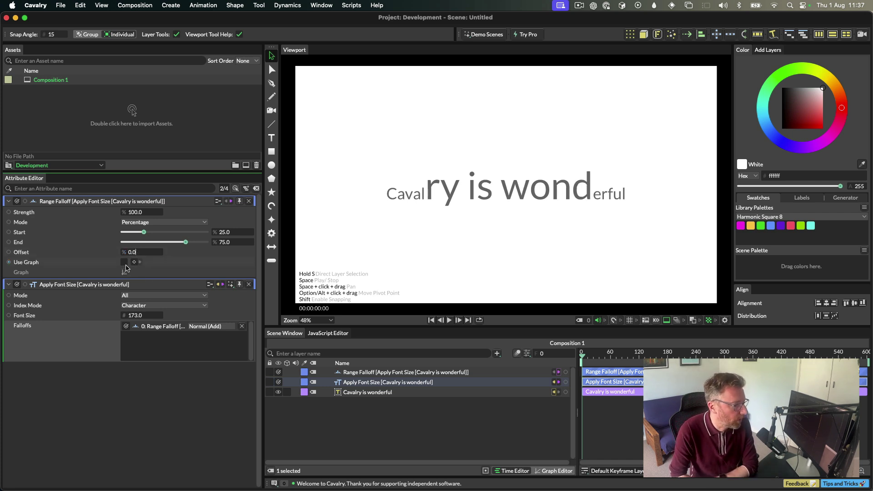
Enable Use Graph on the Range Falloff, choose the bell curve preset, and set Offset to -1
{"action": "left_click", "coordinate": [125, 263]}
{"action": "left_click", "coordinate": [126, 272]}
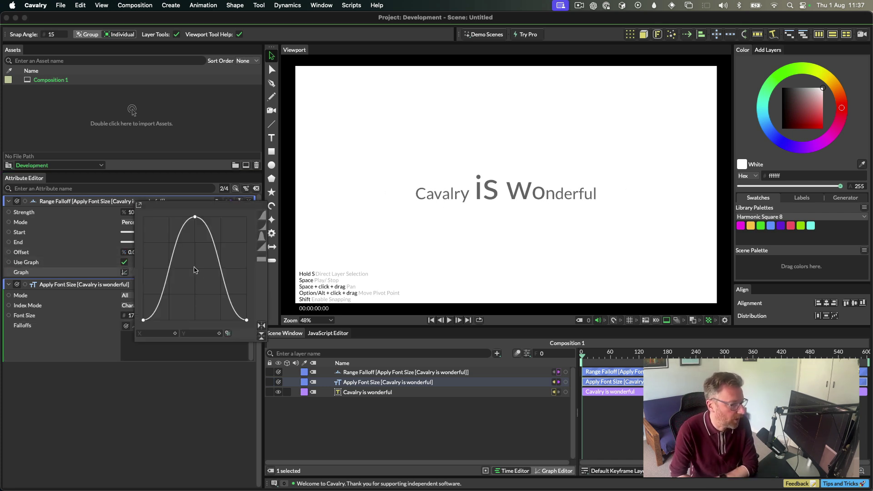
{"action": "left_click", "coordinate": [183, 222]}
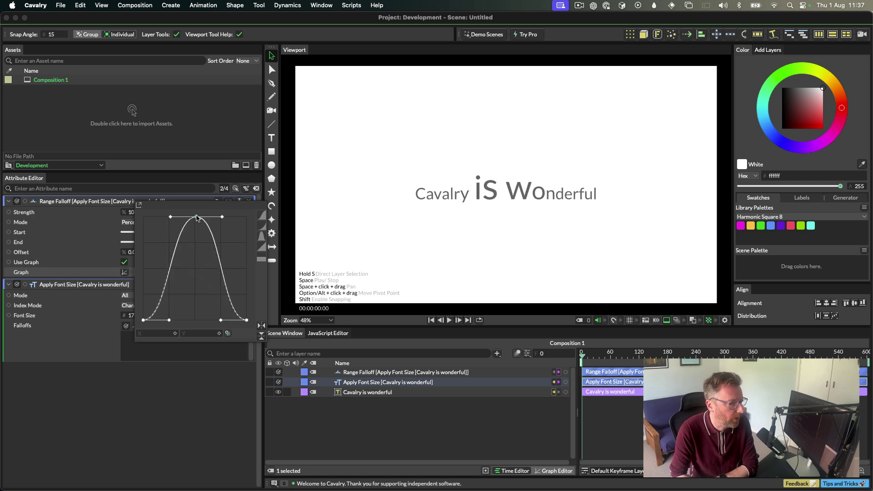
{"action": "left_click", "coordinate": [262, 217]}
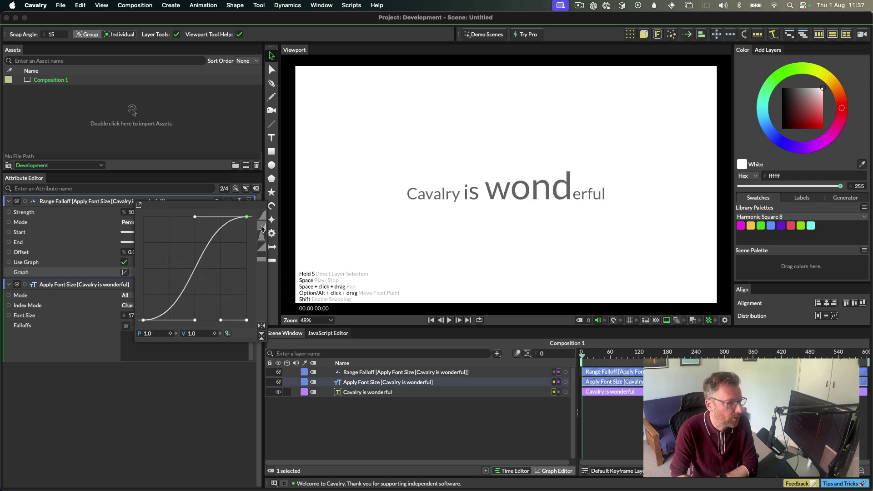
{"action": "left_click", "coordinate": [262, 228]}
{"action": "left_click", "coordinate": [262, 239]}
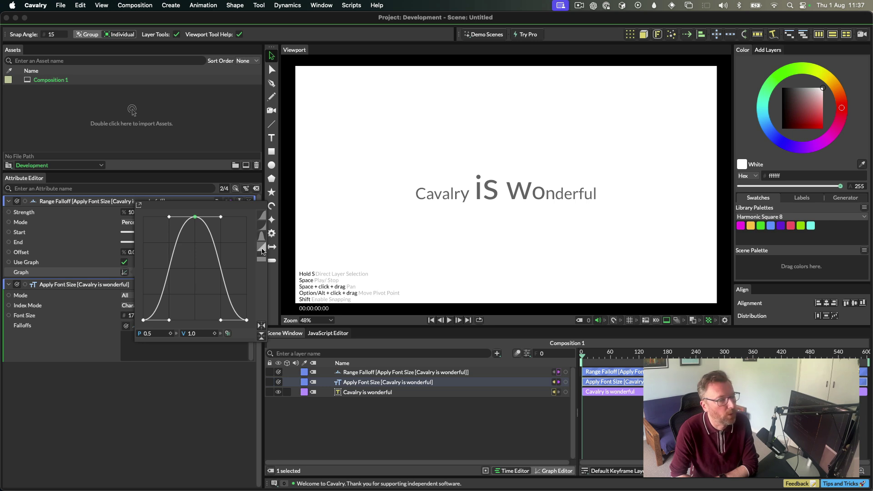
{"action": "left_click", "coordinate": [262, 250]}
{"action": "left_click", "coordinate": [262, 227]}
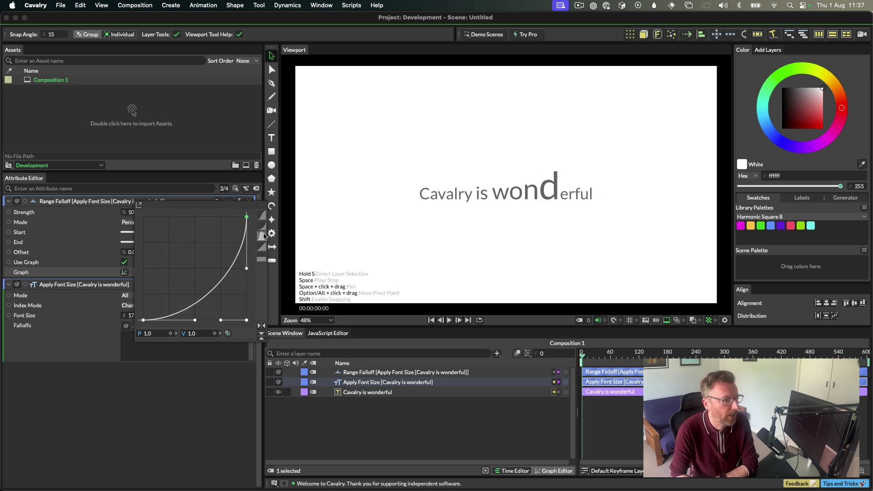
{"action": "left_click", "coordinate": [262, 240]}
{"action": "left_click", "coordinate": [155, 133]}
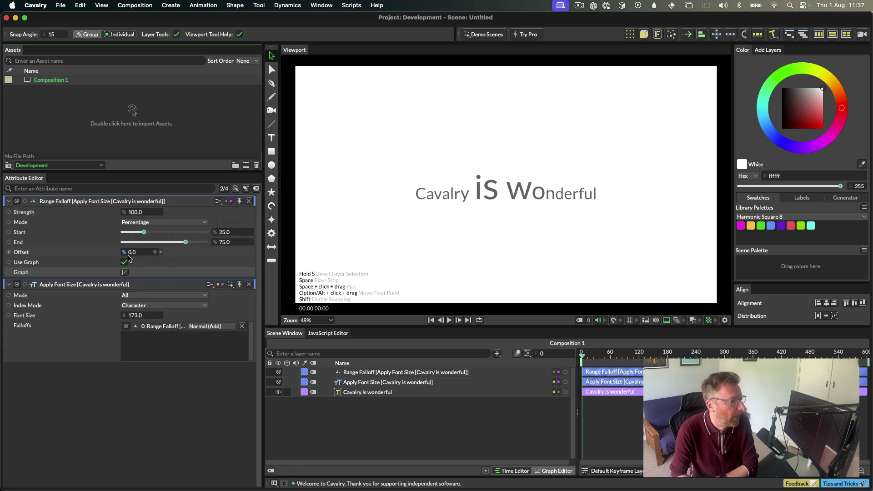
{"action": "left_click_drag", "start_coordinate": [136, 252], "coordinate": [143, 233]}
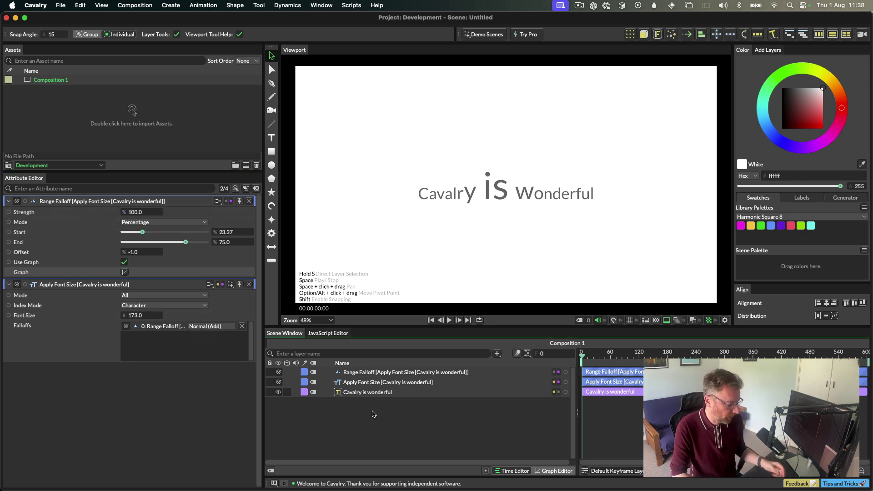
Start a new scene with an Ellipse that has its stroke on and fill off
{"action": "key", "text": "super+n"}
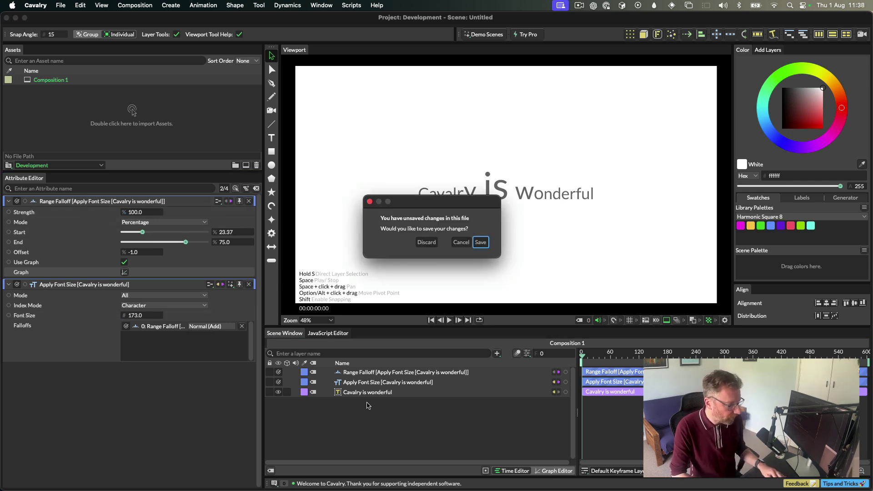
{"action": "left_click", "coordinate": [427, 241]}
{"action": "left_click", "coordinate": [271, 165]}
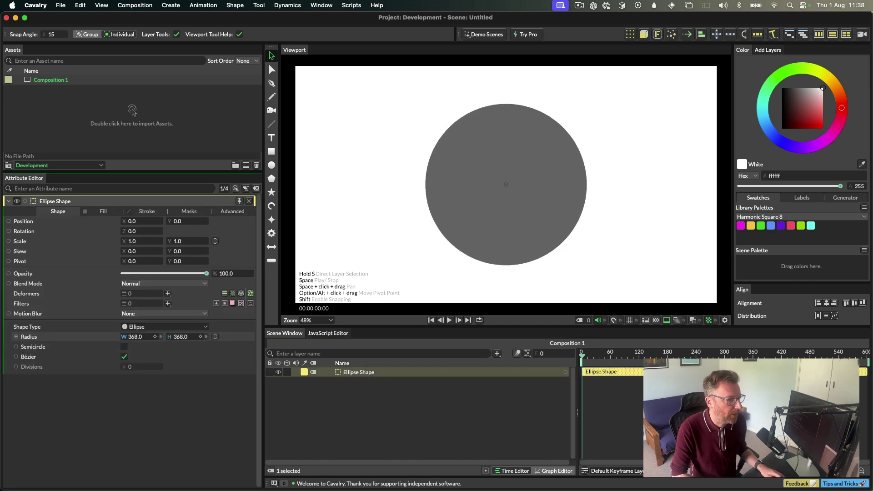
{"action": "left_click", "coordinate": [134, 213]}
{"action": "left_click", "coordinate": [124, 223]}
{"action": "left_click", "coordinate": [105, 211]}
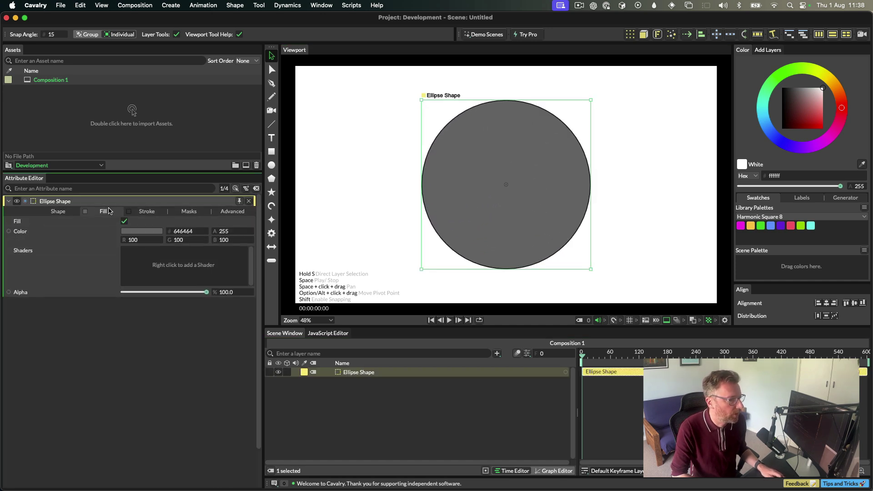
{"action": "left_click", "coordinate": [124, 222]}
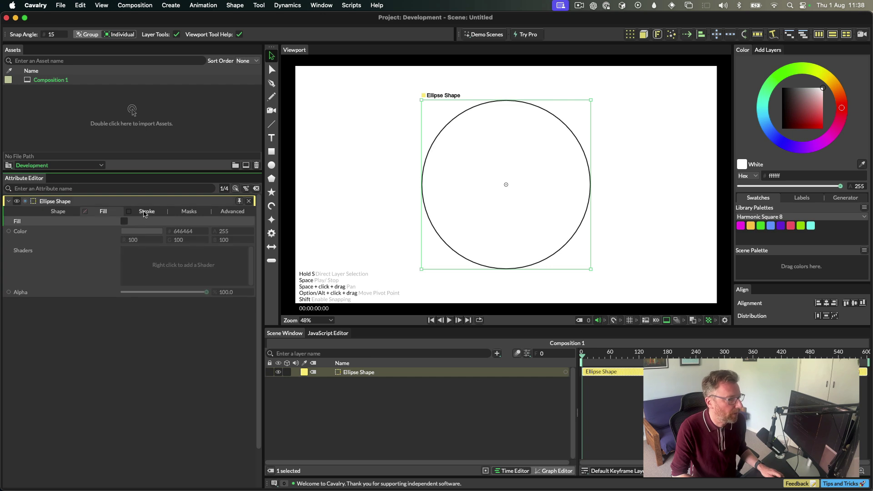
Thicken the circle's stroke to 5.6 and set its Divisions to 2
{"action": "left_click", "coordinate": [132, 212]}
{"action": "left_click_drag", "start_coordinate": [138, 314], "coordinate": [141, 312]}
{"action": "left_click", "coordinate": [71, 212]}
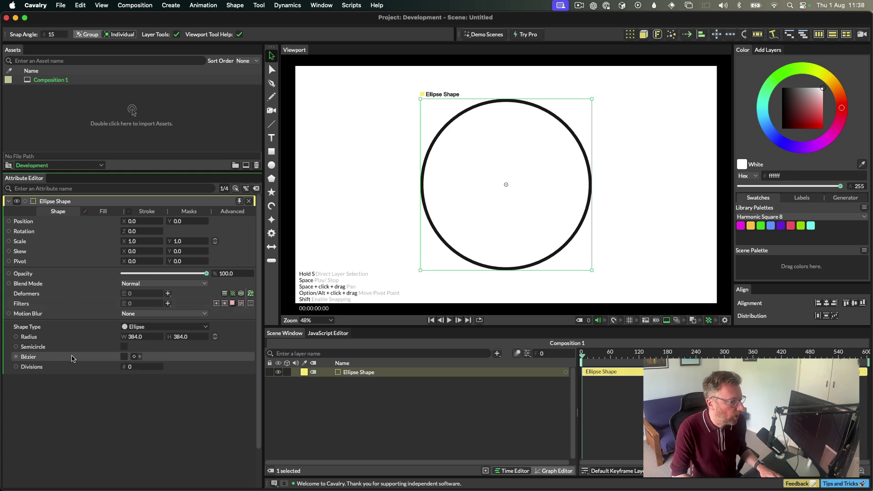
{"action": "left_click", "coordinate": [137, 367]}
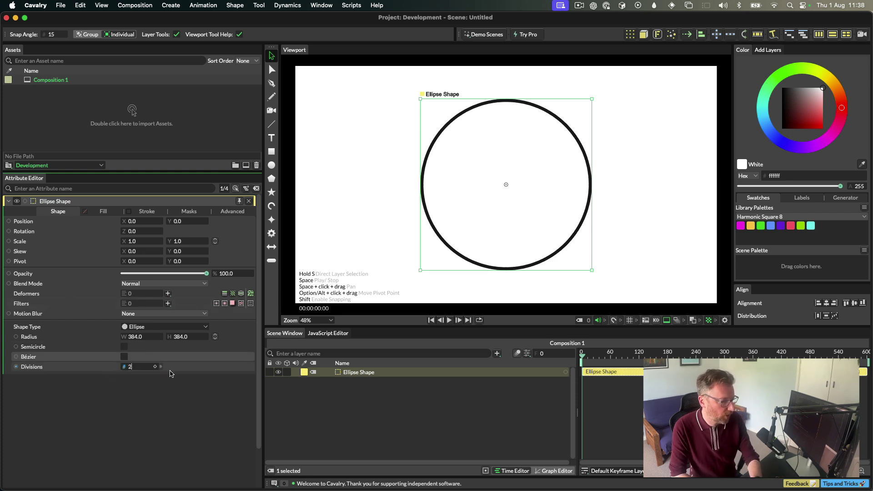
{"action": "key", "text": "Return"}
{"action": "left_click", "coordinate": [271, 70]}
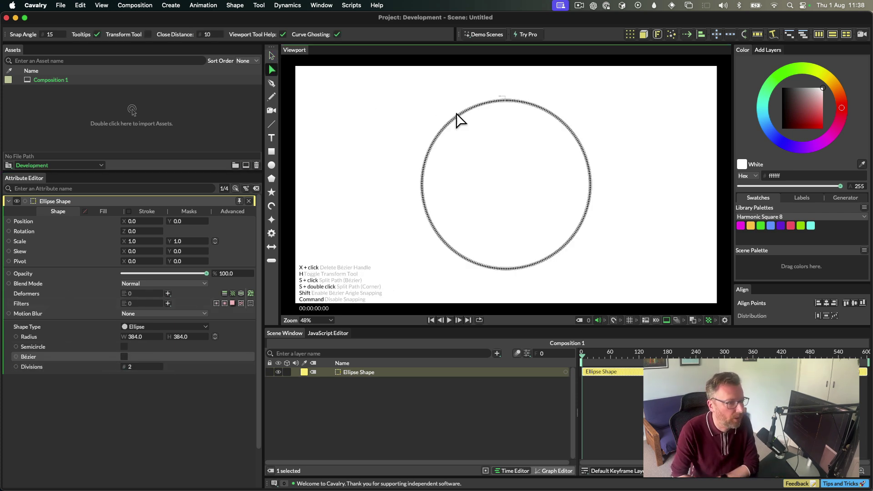
{"action": "left_click", "coordinate": [268, 59]}
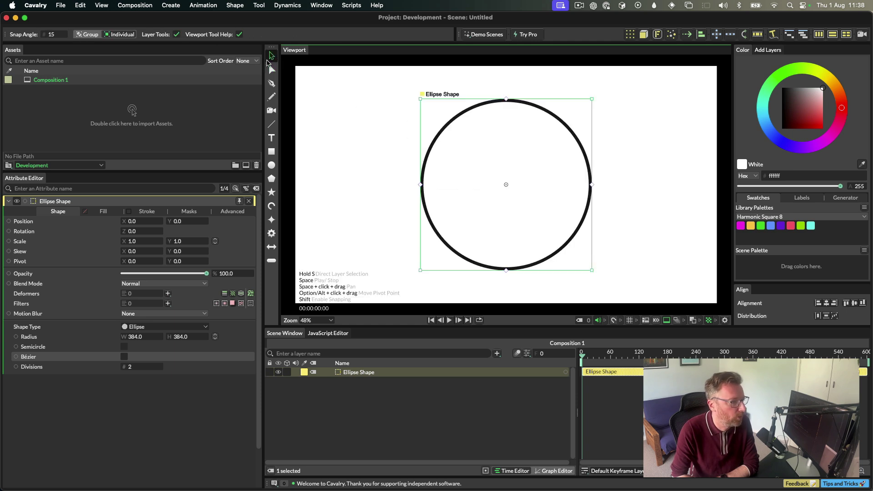
Add a Noise deformer to the circle to make its outline wavy
{"action": "left_click", "coordinate": [168, 294]}
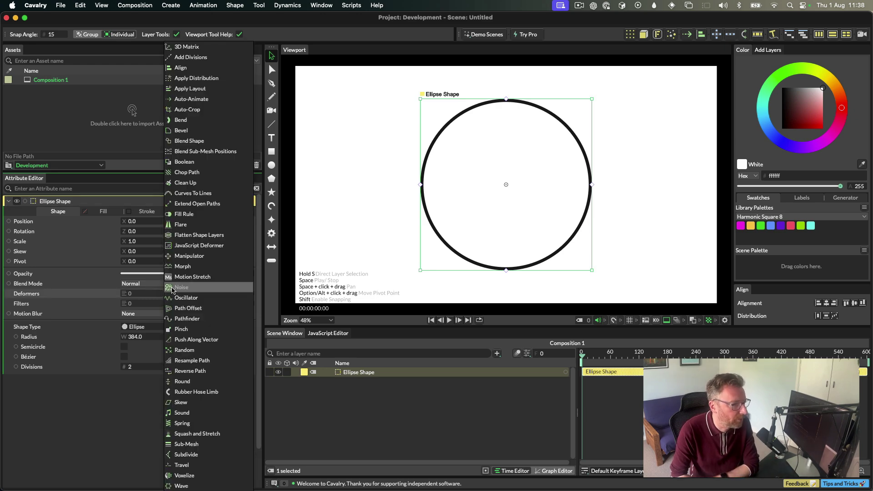
{"action": "left_click", "coordinate": [224, 327]}
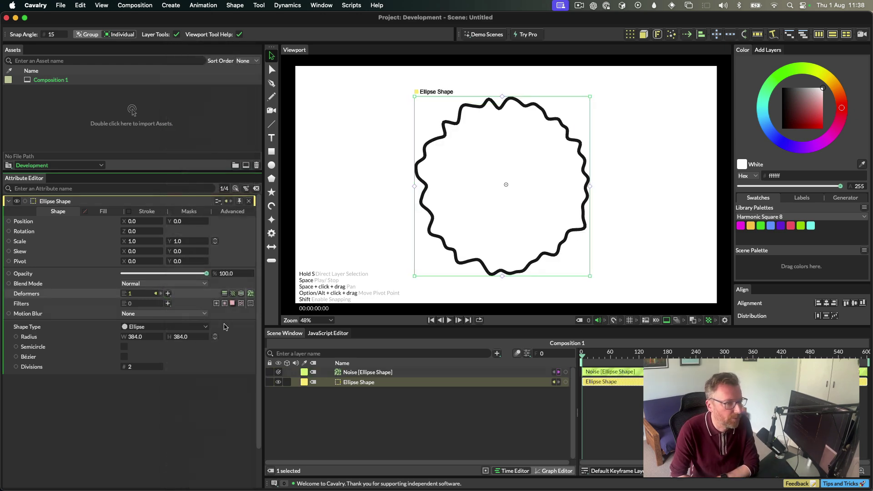
{"action": "left_click", "coordinate": [356, 372]}
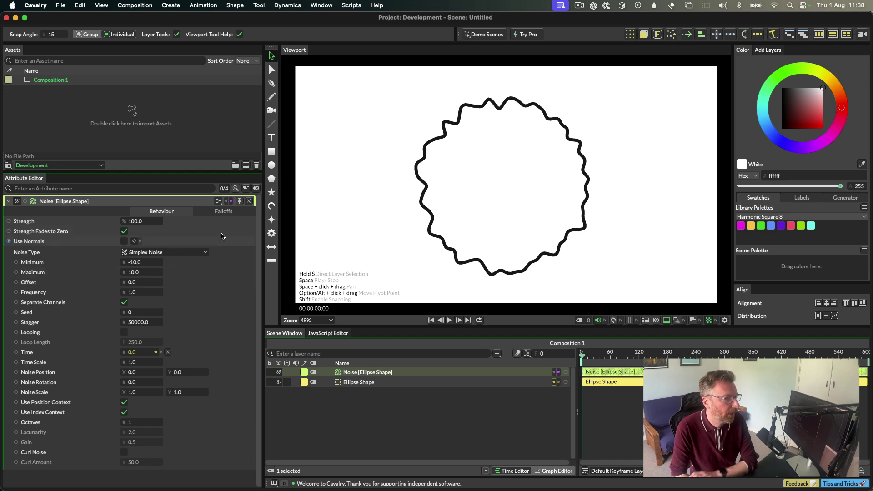
{"action": "left_click", "coordinate": [225, 212]}
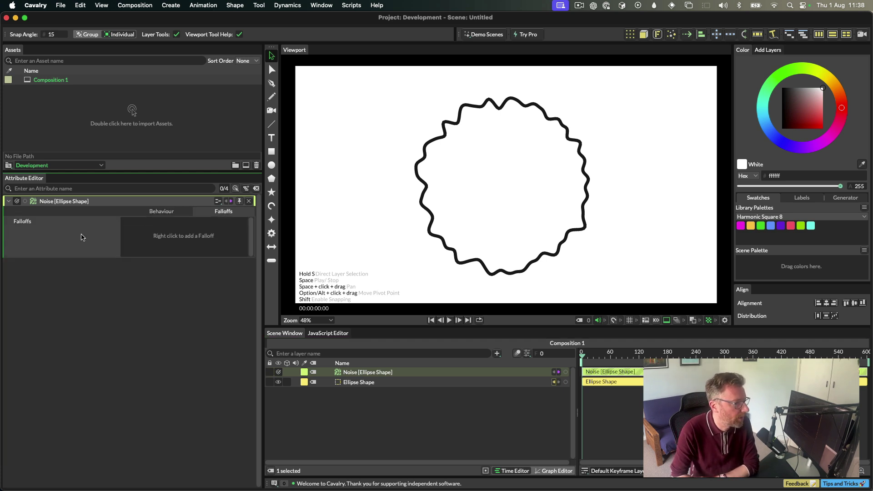
Give the Noise a Percentage Range Falloff with Offset 143 and Use Graph enabled
{"action": "right_click", "coordinate": [101, 232]}
{"action": "mouse_move", "coordinate": [162, 280]}
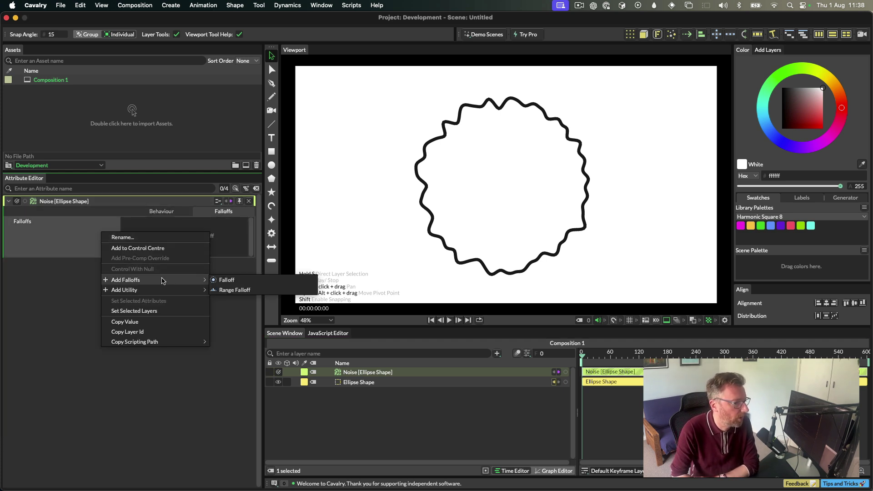
{"action": "left_click", "coordinate": [235, 290]}
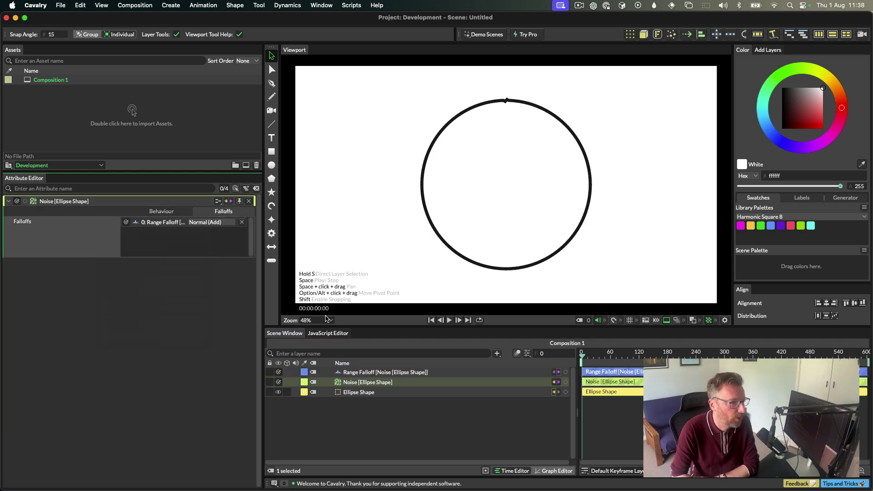
{"action": "left_click", "coordinate": [366, 374]}
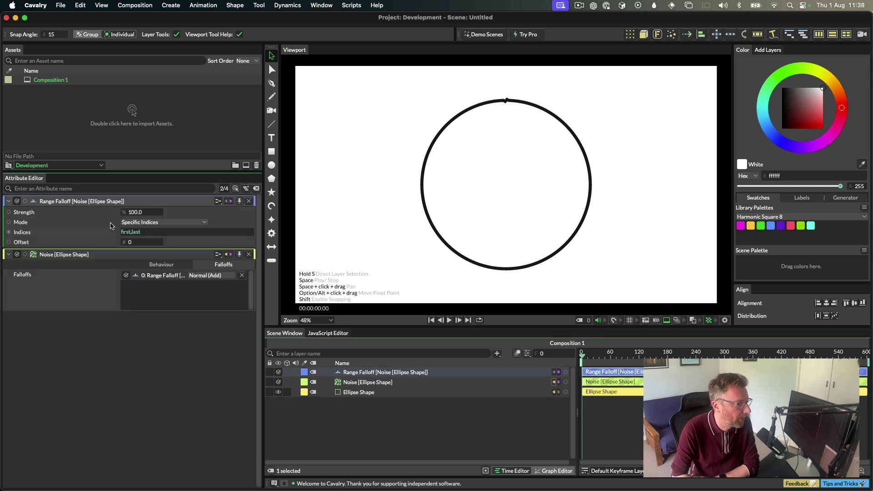
{"action": "left_click", "coordinate": [153, 222]}
{"action": "left_click", "coordinate": [137, 232]}
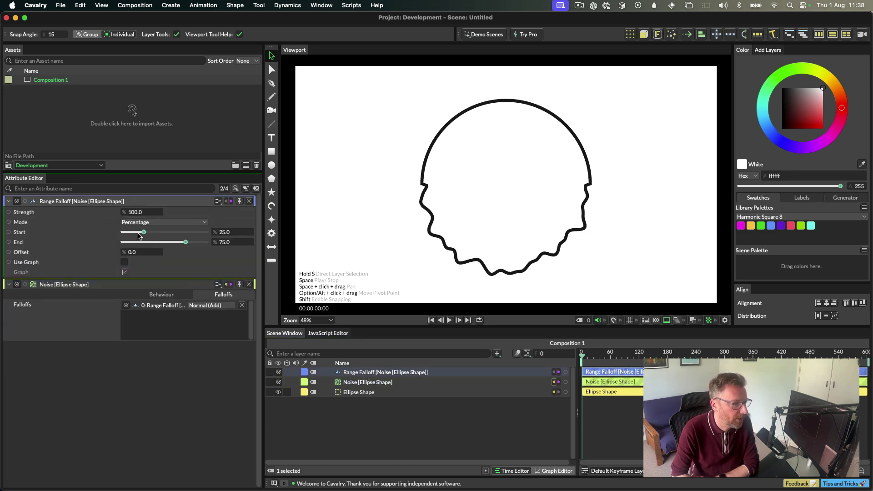
{"action": "mouse_move", "coordinate": [160, 249]}
{"action": "left_mouse_down"}
{"action": "mouse_move", "coordinate": [174, 250]}
{"action": "mouse_move", "coordinate": [146, 269]}
{"action": "mouse_move", "coordinate": [168, 251]}
{"action": "mouse_move", "coordinate": [215, 251]}
{"action": "mouse_move", "coordinate": [202, 251]}
{"action": "left_mouse_up"}
{"action": "left_click", "coordinate": [125, 263]}
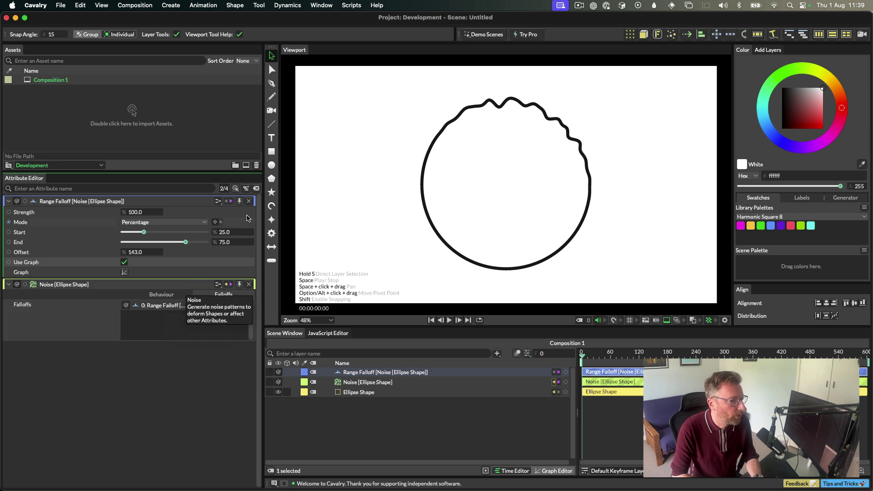
{"action": "left_click", "coordinate": [363, 421]}
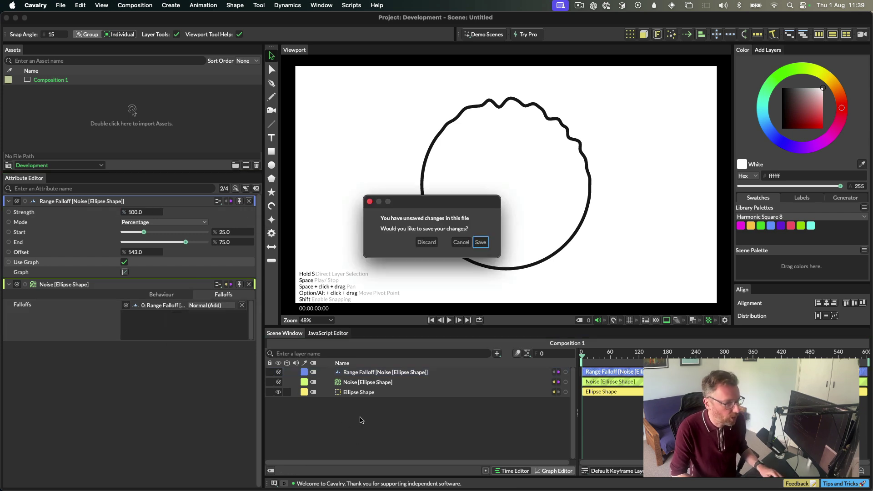
Create a 42-unit Rectangle and duplicate it into a 15×15 Step grid spaced 60
{"action": "key", "text": "super+d"}
{"action": "left_click", "coordinate": [272, 152]}
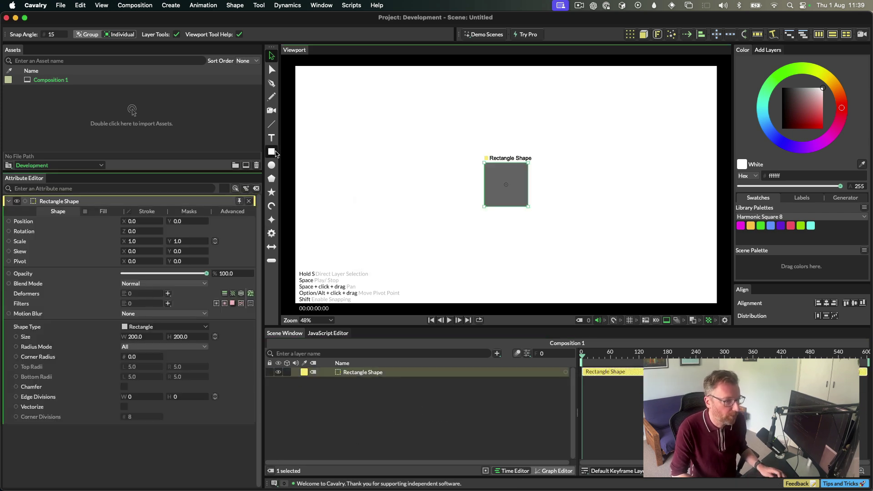
{"action": "left_click_drag", "start_coordinate": [150, 336], "coordinate": [107, 337]}
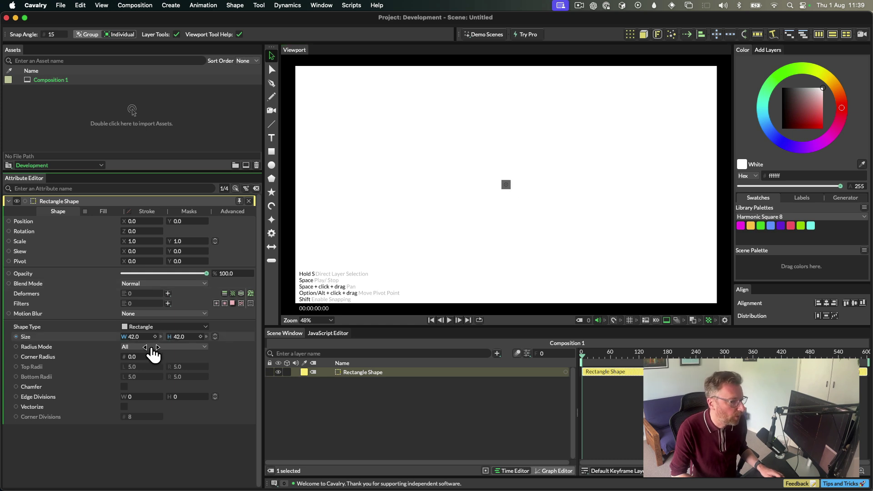
{"action": "left_click", "coordinate": [632, 35]}
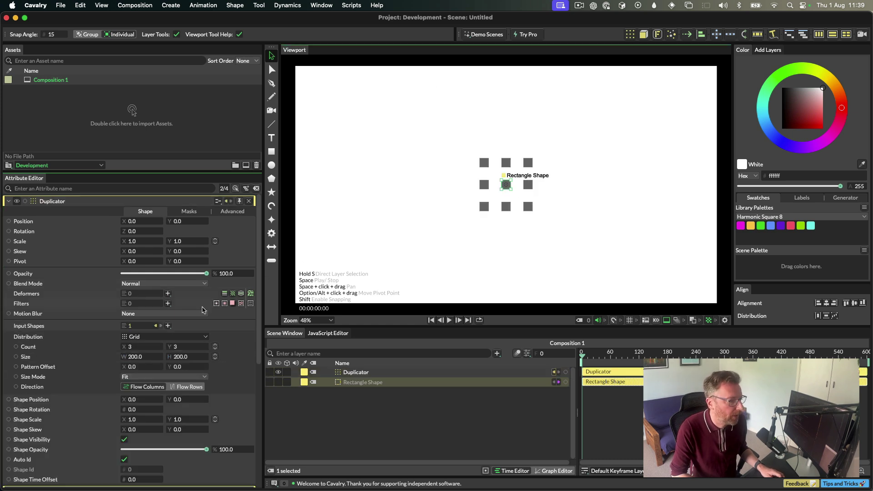
{"action": "left_click", "coordinate": [150, 376]}
{"action": "left_click", "coordinate": [143, 373]}
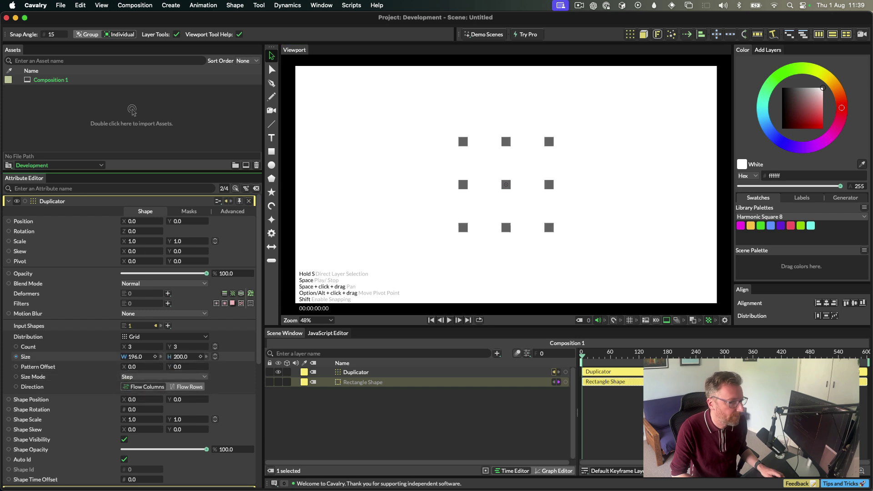
{"action": "left_click_drag", "start_coordinate": [145, 356], "coordinate": [166, 347]}
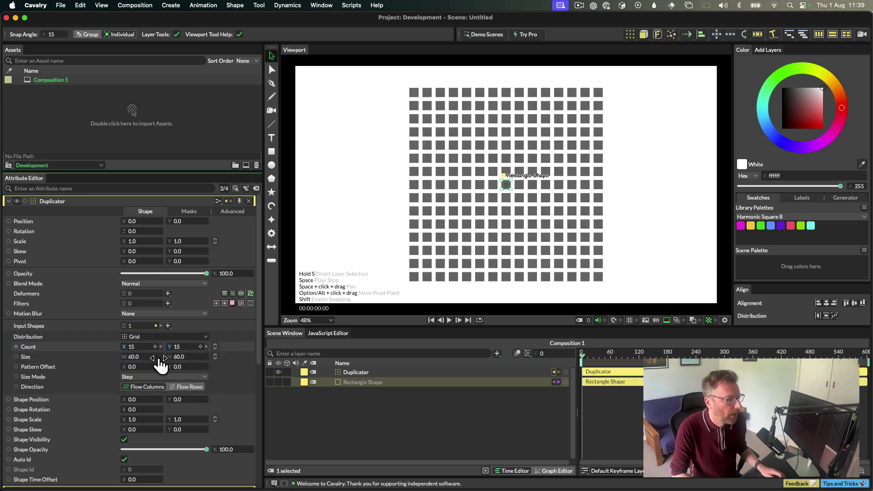
Open the rectangle's Fill settings to drive its fill colour
{"action": "left_click", "coordinate": [397, 386]}
{"action": "left_click", "coordinate": [103, 211]}
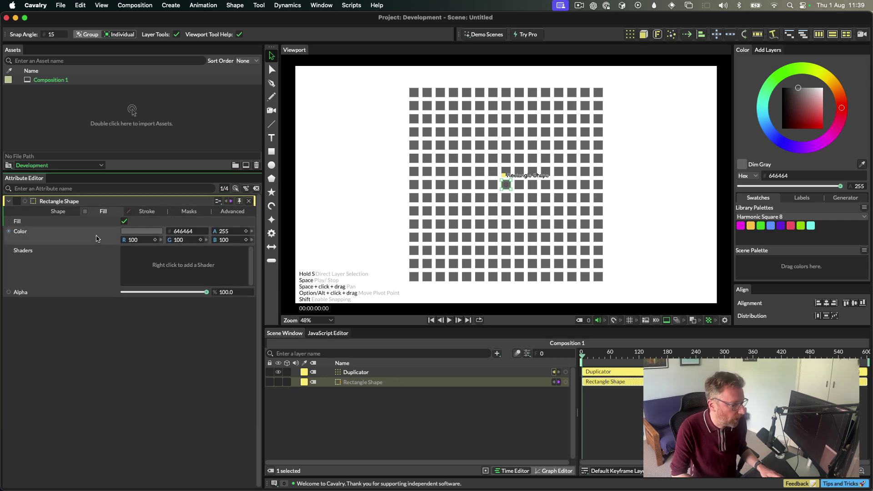
{"action": "right_click", "coordinate": [96, 238]}
Add a Color Blend behaviour to Fill Color with magenta and cyan gradient stops
{"action": "mouse_move", "coordinate": [136, 306]}
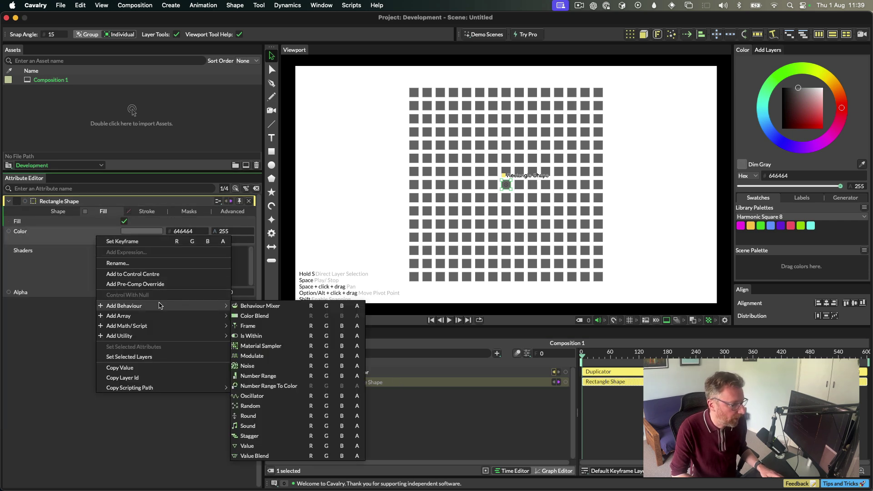
{"action": "left_click", "coordinate": [273, 317]}
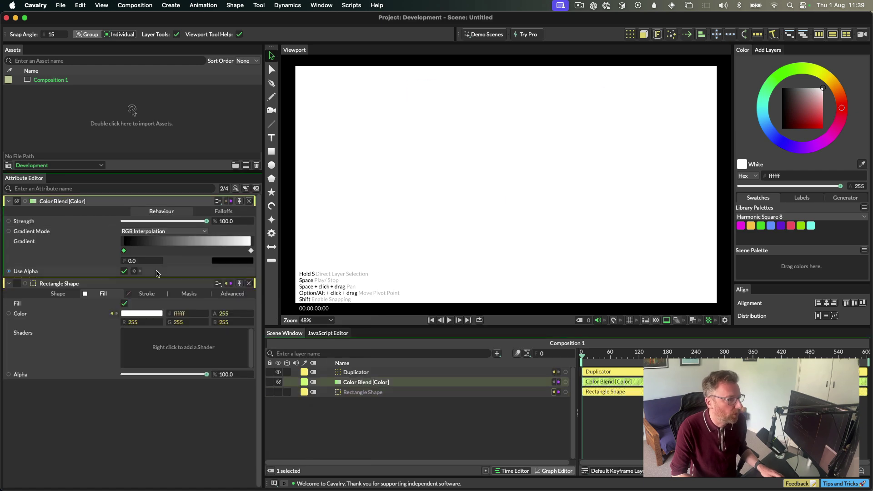
{"action": "left_click_drag", "start_coordinate": [187, 224], "coordinate": [245, 225]}
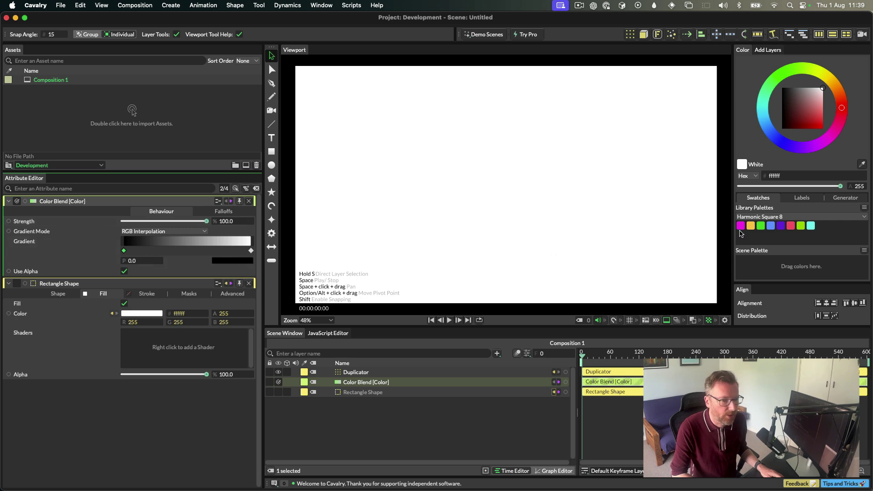
{"action": "left_click_drag", "start_coordinate": [740, 230], "coordinate": [234, 262]}
{"action": "left_click", "coordinate": [251, 250]}
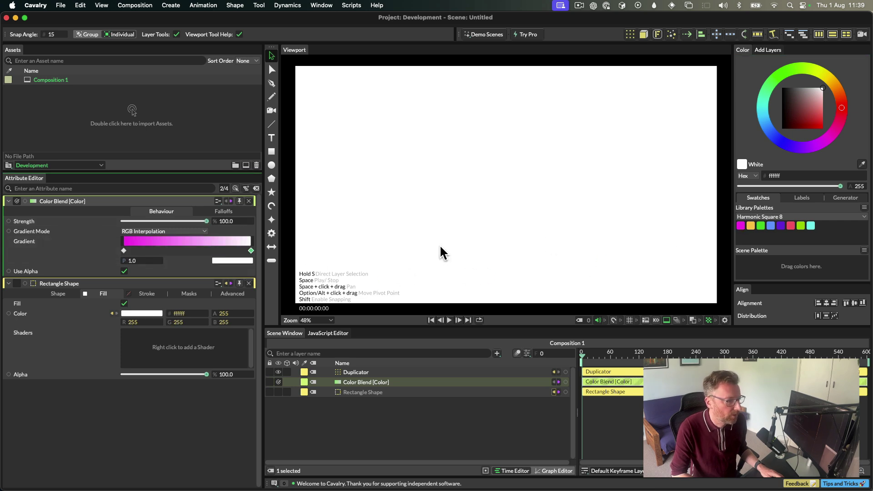
{"action": "left_click_drag", "start_coordinate": [812, 229], "coordinate": [236, 262]}
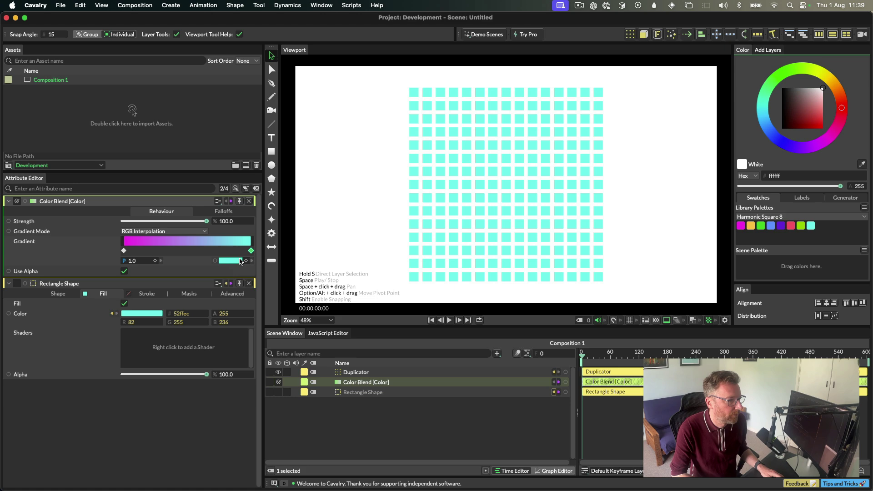
{"action": "left_click_drag", "start_coordinate": [204, 221], "coordinate": [225, 217]}
{"action": "left_click", "coordinate": [221, 212]}
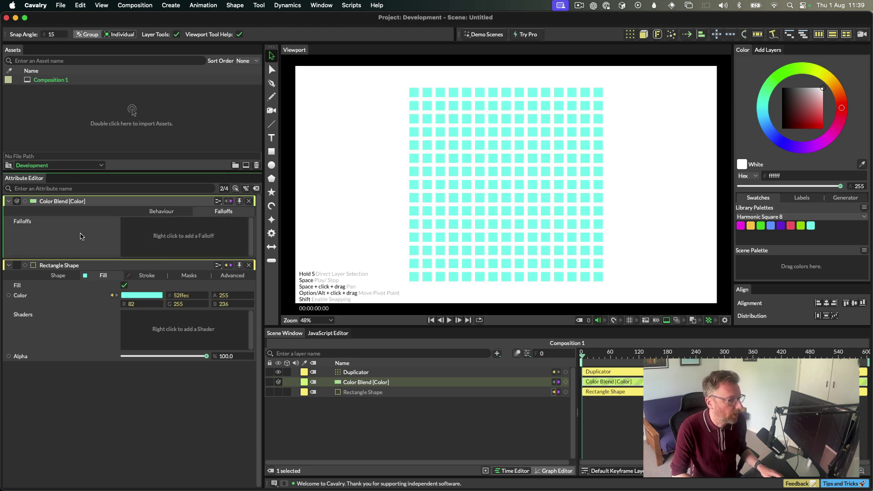
Add a standard Falloff to the Color Blend and centre it at position 0,0
{"action": "right_click", "coordinate": [111, 230]}
{"action": "mouse_move", "coordinate": [172, 277]}
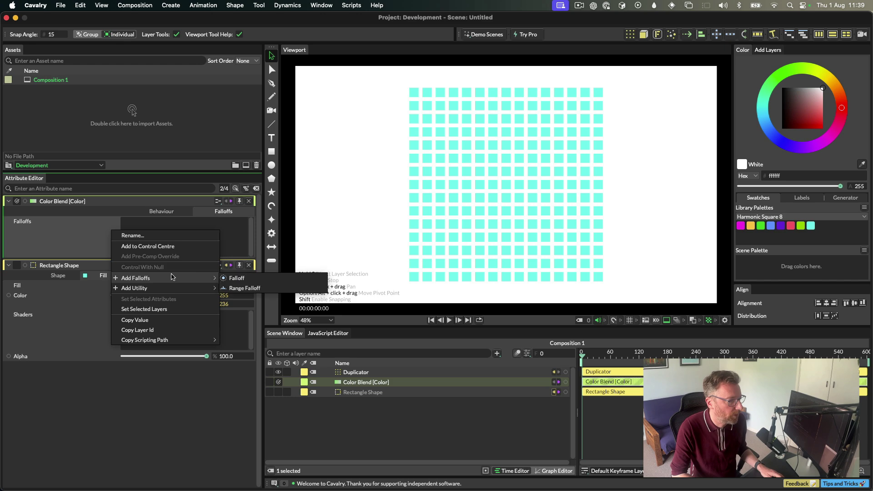
{"action": "left_click", "coordinate": [236, 278]}
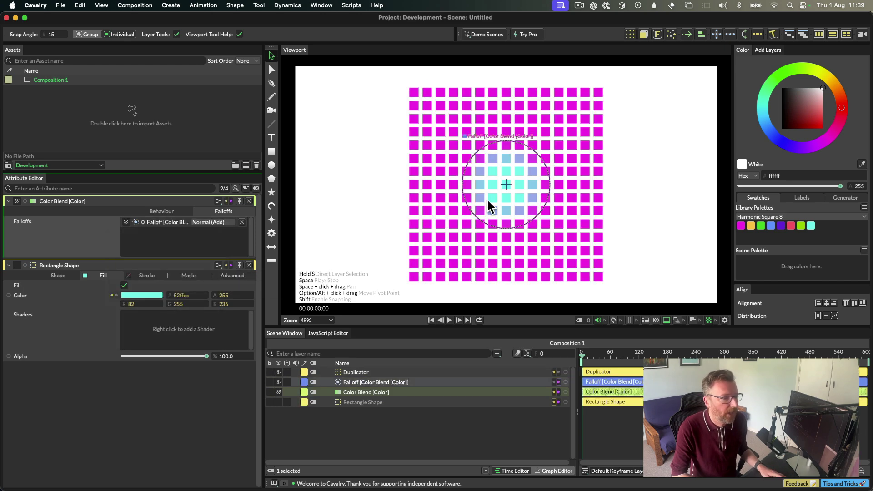
{"action": "left_click_drag", "start_coordinate": [488, 201], "coordinate": [417, 255]}
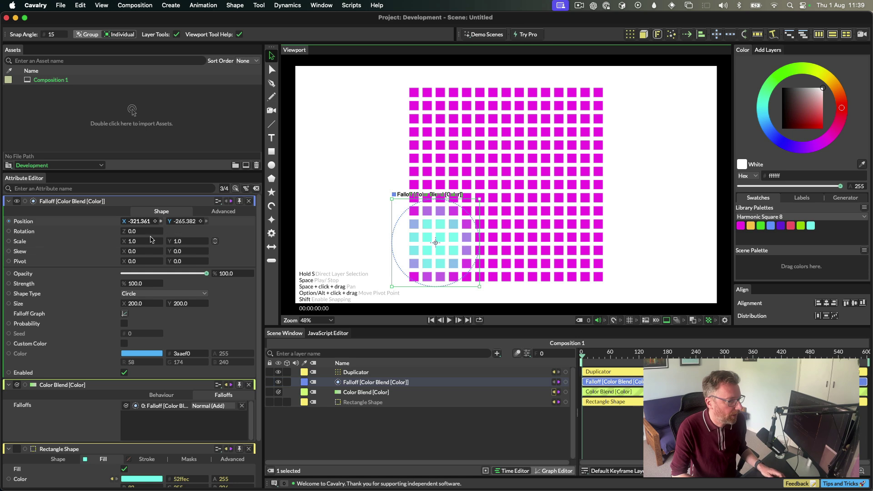
{"action": "double_click", "coordinate": [147, 221]}
{"action": "type", "text": "0"}
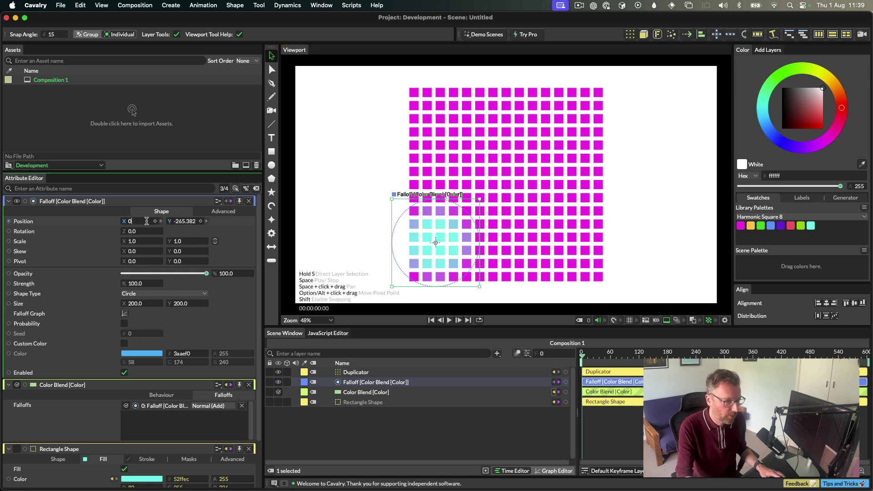
{"action": "key", "text": "Tab"}
{"action": "type", "text": "0"}
{"action": "key", "text": "Return"}
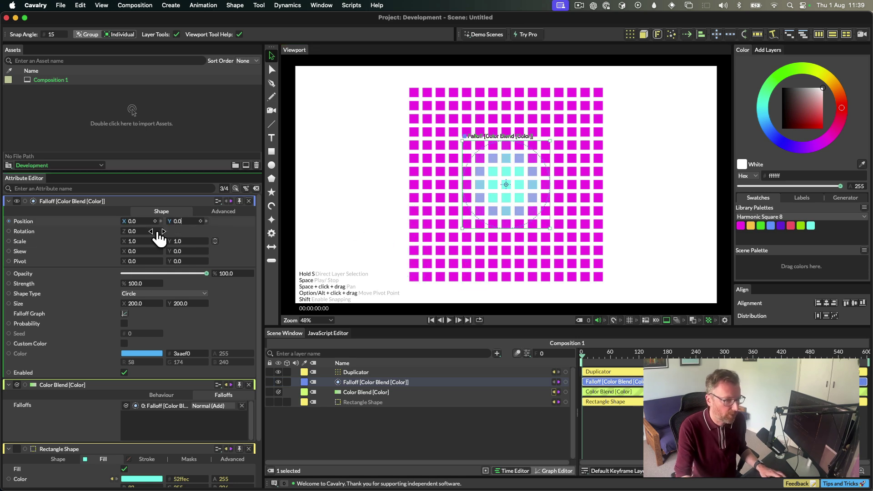
{"action": "left_click", "coordinate": [147, 294]}
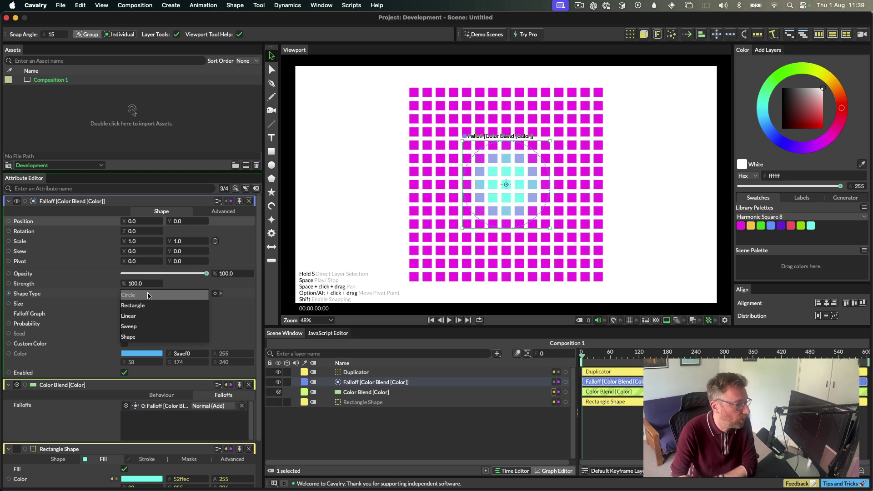
Make the falloff a Sweep with start angle 0 and end angle 360
{"action": "left_click", "coordinate": [129, 327]}
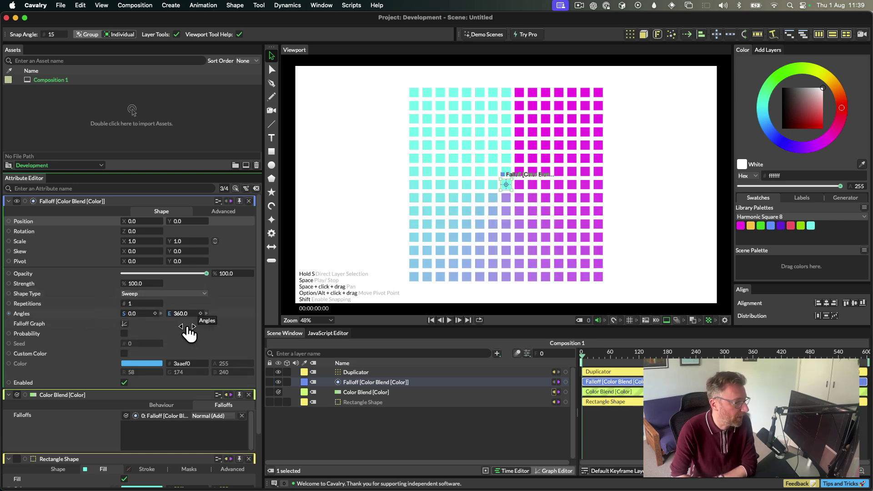
{"action": "left_click_drag", "start_coordinate": [136, 314], "coordinate": [195, 332]}
{"action": "left_click", "coordinate": [139, 315]}
{"action": "type", "text": "0"}
{"action": "key", "text": "Return"}
{"action": "left_click", "coordinate": [181, 314]}
{"action": "type", "text": "0"}
{"action": "key", "text": "Return"}
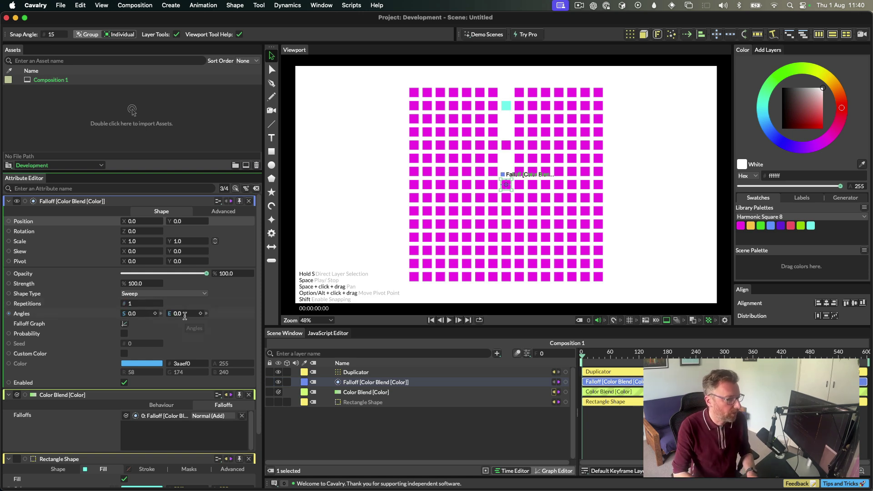
{"action": "scroll", "coordinate": [185, 316], "scroll_direction": "down", "scroll_amount": 1}
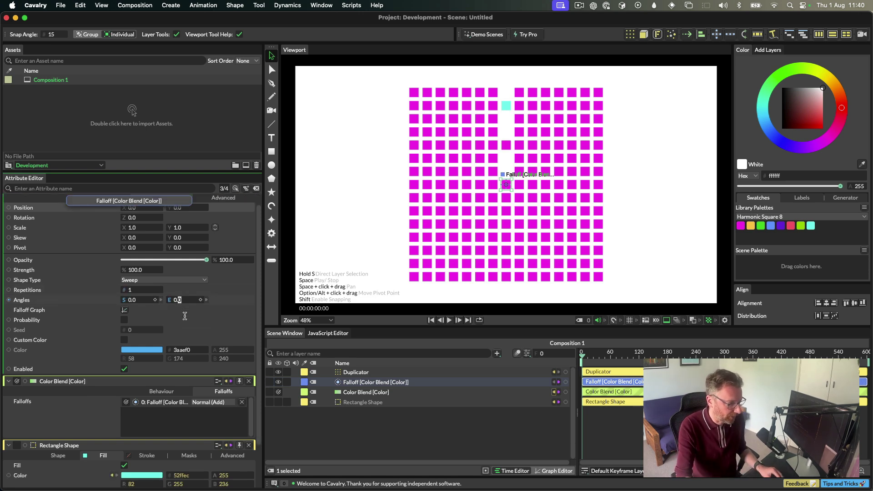
{"action": "type", "text": "60"}
{"action": "key", "text": "Return"}
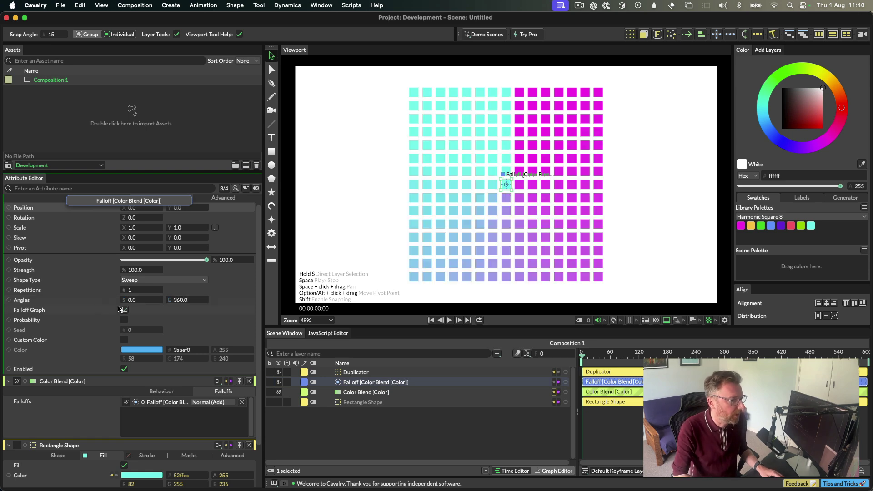
Preview the sweep with Repetitions 2, then 4, then set it back to 1
{"action": "left_click", "coordinate": [142, 290]}
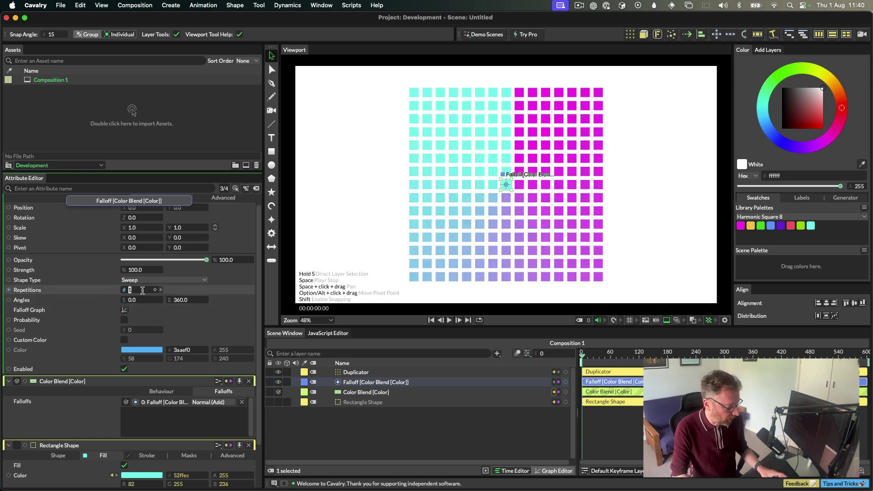
{"action": "type", "text": "2"}
{"action": "key", "text": "Return"}
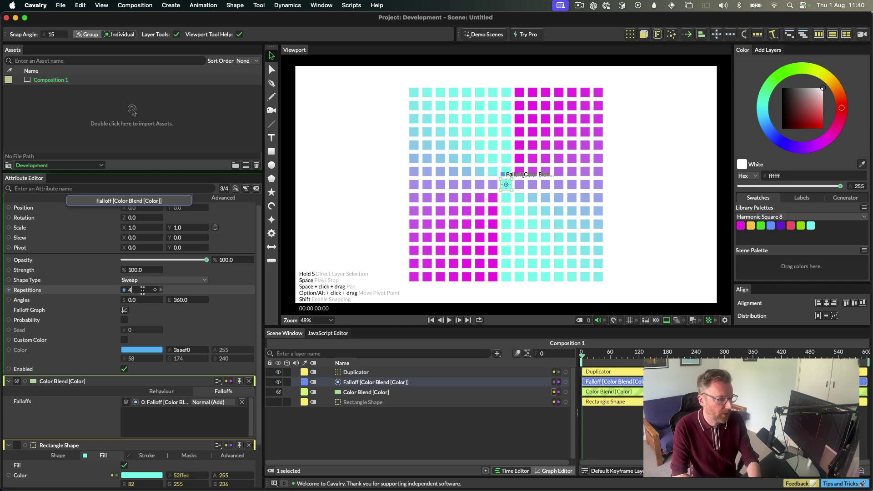
{"action": "type", "text": "4"}
{"action": "key", "text": "Return"}
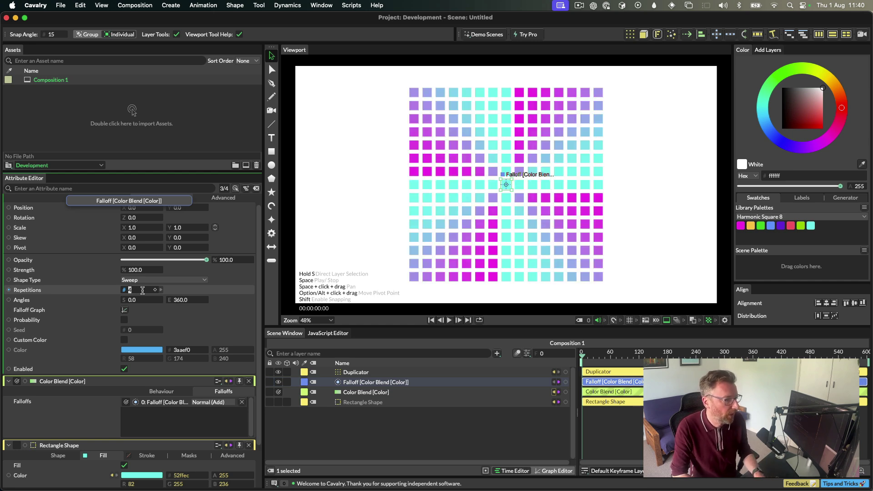
{"action": "type", "text": "1"}
{"action": "key", "text": "Return"}
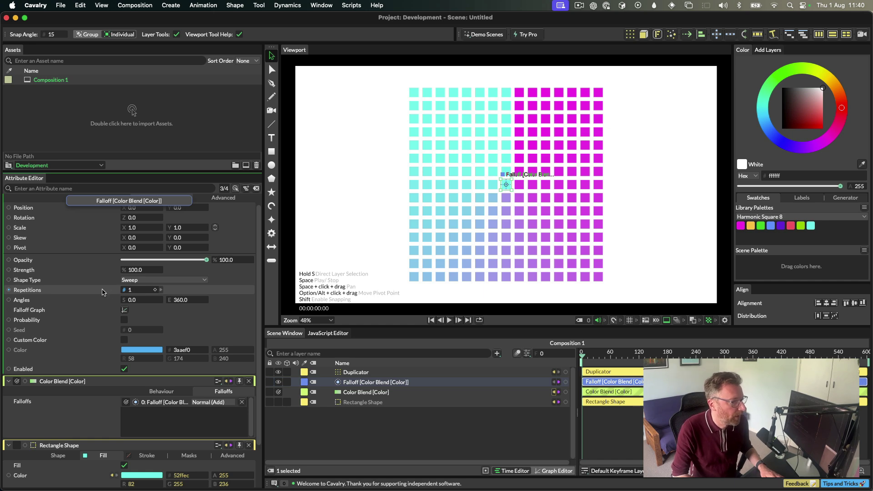
Set Shape Type to Shape and add a hidden radius-235 Polygon at the grid's lower left
{"action": "left_click", "coordinate": [146, 280]}
{"action": "left_click", "coordinate": [147, 290]}
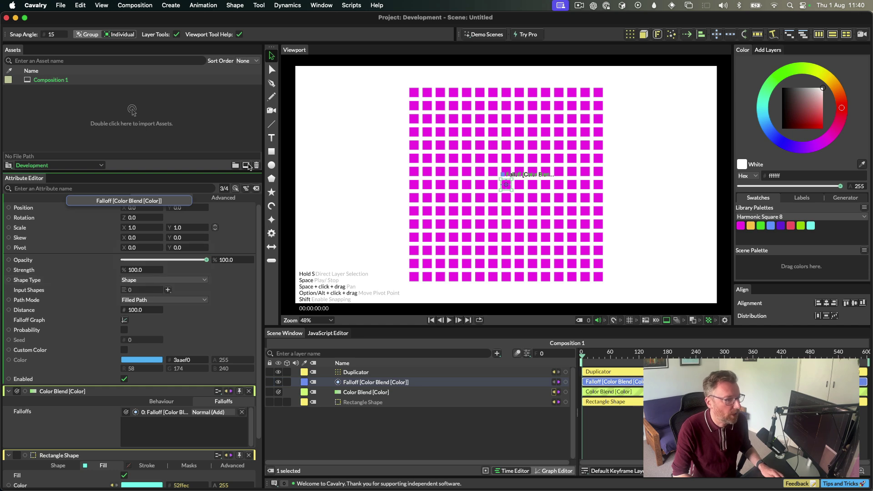
{"action": "left_click", "coordinate": [272, 178]}
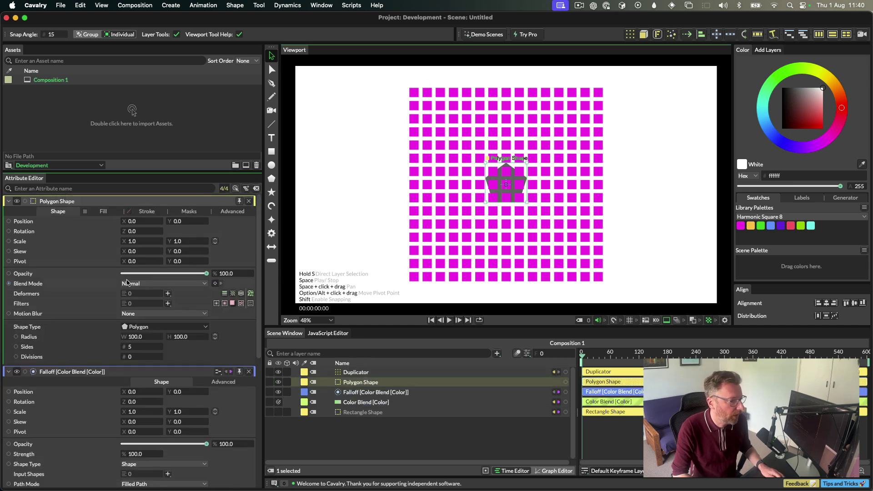
{"action": "left_click_drag", "start_coordinate": [141, 339], "coordinate": [155, 353]}
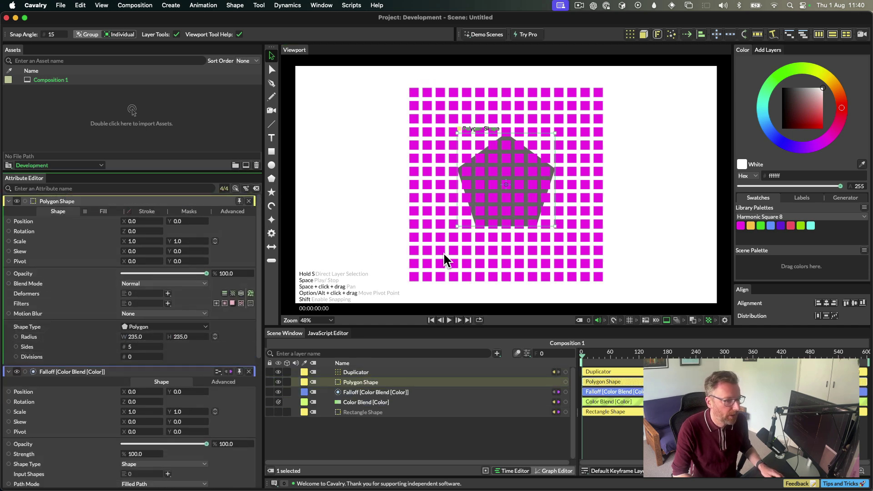
{"action": "left_click_drag", "start_coordinate": [497, 206], "coordinate": [456, 251]}
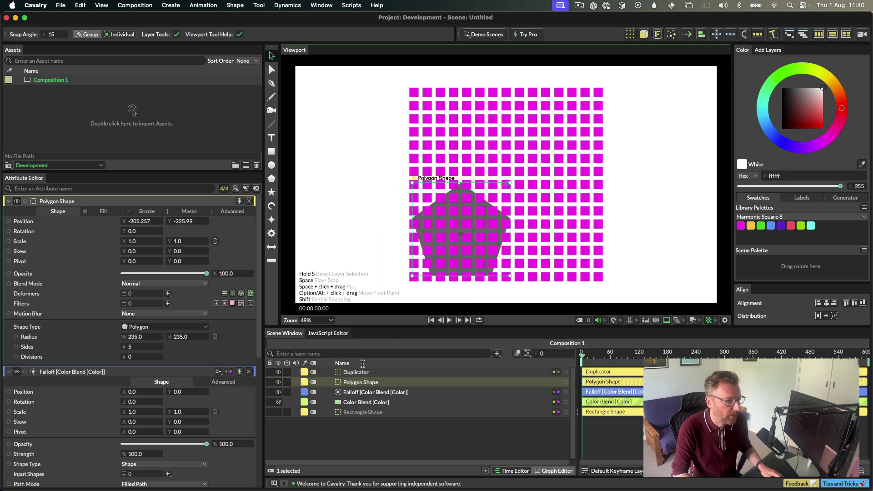
{"action": "left_click", "coordinate": [278, 382]}
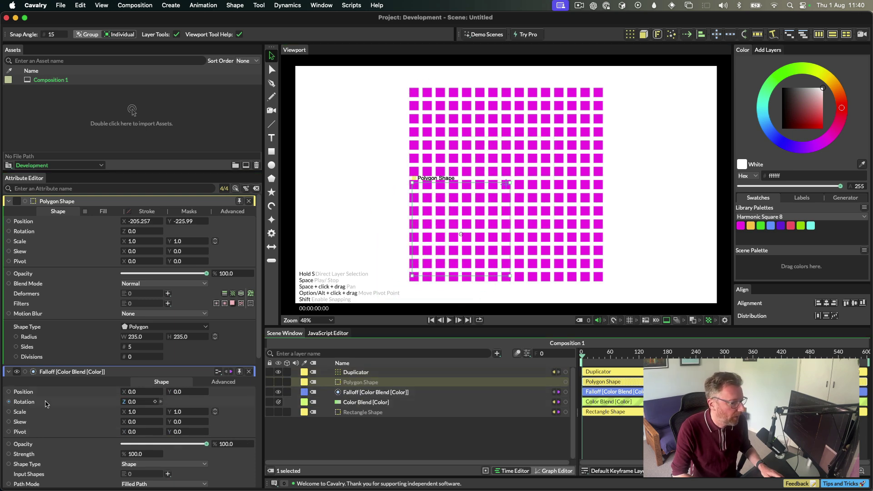
Drop the Polygon into Input Shapes, raise Distance to 190, and soften the Falloff Graph curve
{"action": "scroll", "coordinate": [45, 404], "scroll_direction": "down", "scroll_amount": 5}
{"action": "left_click_drag", "start_coordinate": [361, 382], "coordinate": [137, 370]}
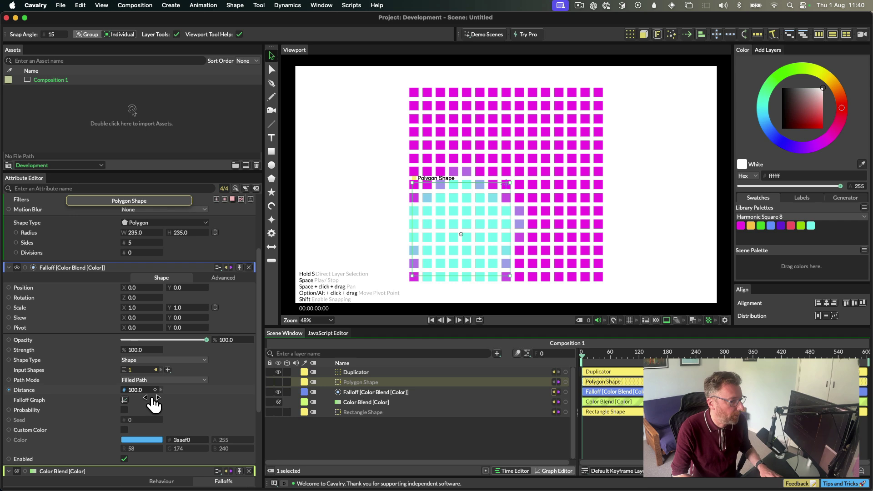
{"action": "left_click_drag", "start_coordinate": [152, 406], "coordinate": [190, 390]}
{"action": "left_click", "coordinate": [127, 400]}
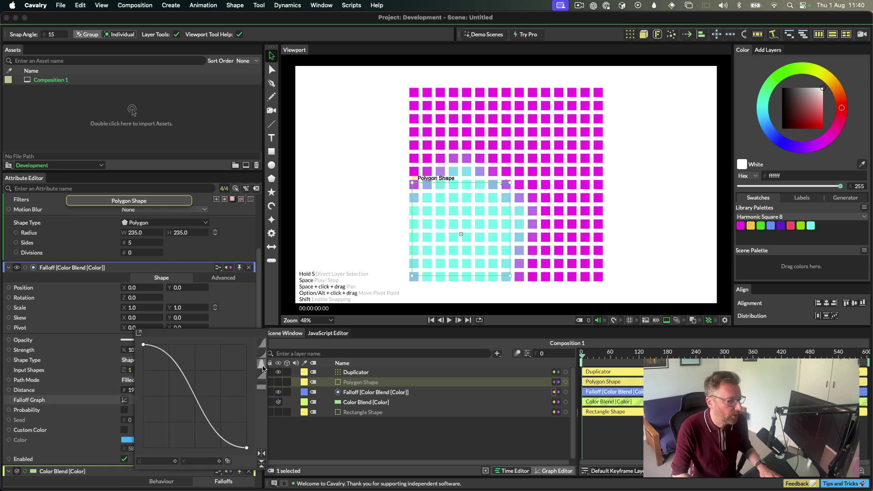
{"action": "left_click_drag", "start_coordinate": [195, 345], "coordinate": [166, 350]}
{"action": "left_click", "coordinate": [79, 343]}
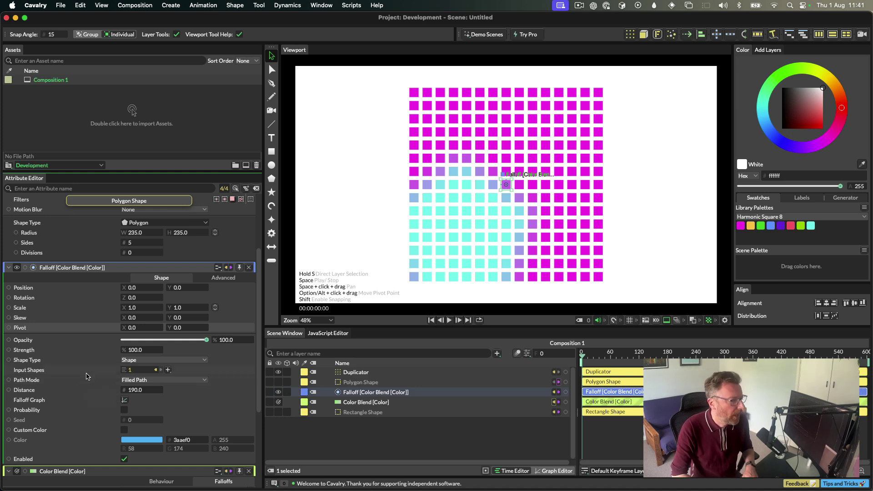
Collapse the Polygon Shape, Falloff, Color Blend and Rectangle Shape panels in the Attribute Editor
{"action": "scroll", "coordinate": [87, 382], "scroll_direction": "up", "scroll_amount": 5}
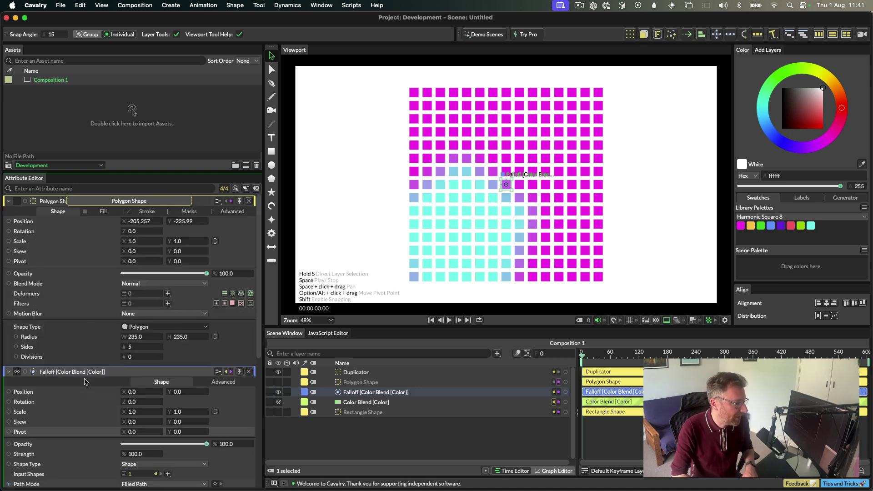
{"action": "left_click", "coordinate": [249, 201]}
{"action": "left_click", "coordinate": [249, 201]}
{"action": "left_click", "coordinate": [248, 201]}
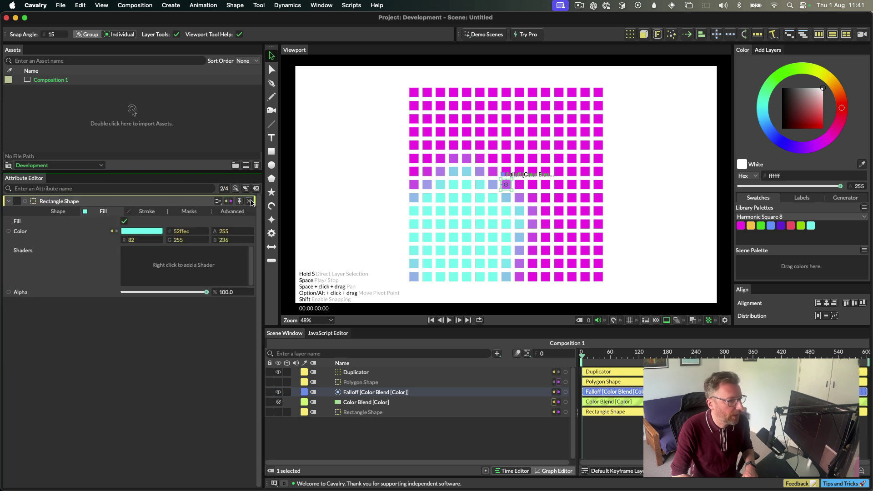
{"action": "left_click", "coordinate": [249, 201]}
Import 2.jpg, 3.jpg, 5.jpg and 10.jpg from the Havanna sml folder into Assets
{"action": "double_click", "coordinate": [155, 130]}
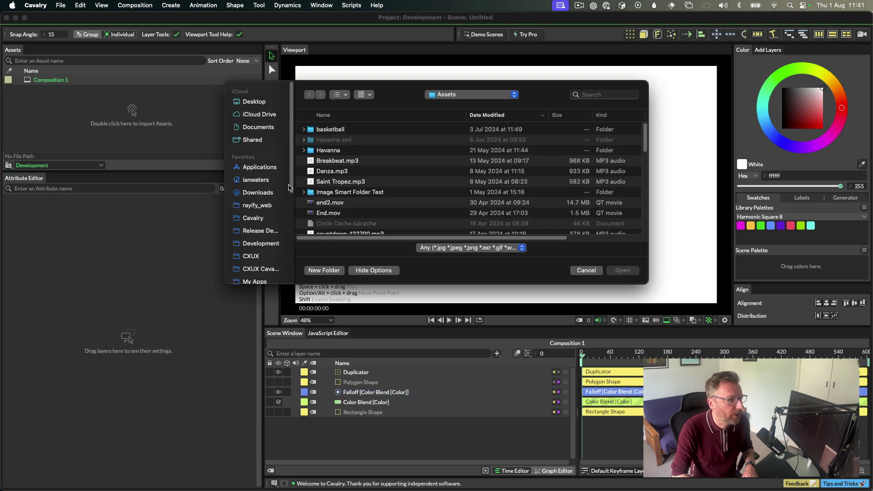
{"action": "double_click", "coordinate": [337, 139]}
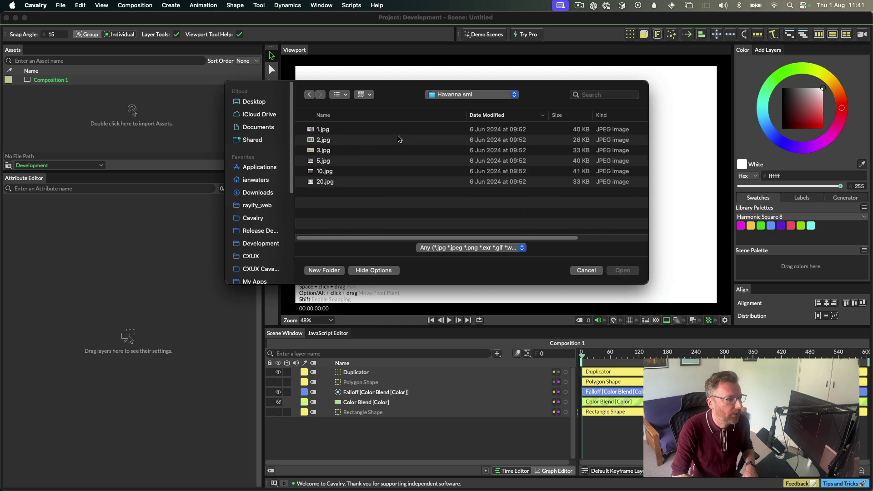
{"action": "left_click", "coordinate": [342, 138]}
{"action": "left_click", "coordinate": [350, 172], "text": "shift"}
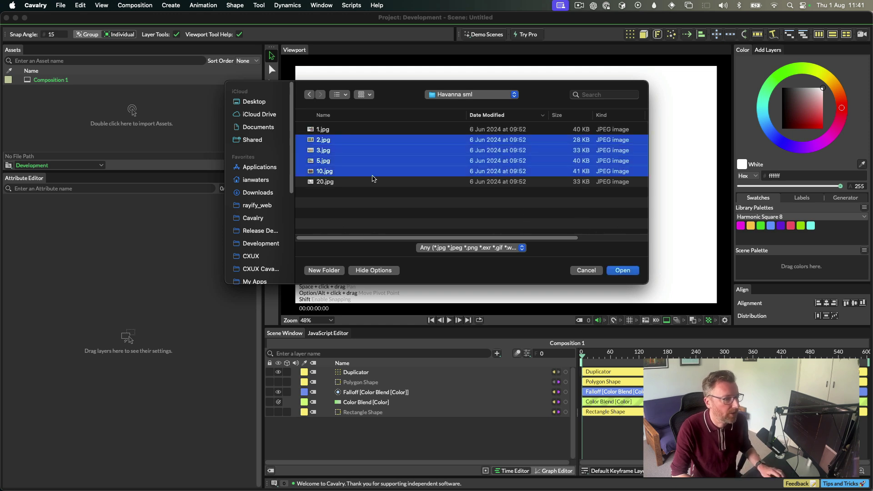
{"action": "left_click", "coordinate": [631, 271]}
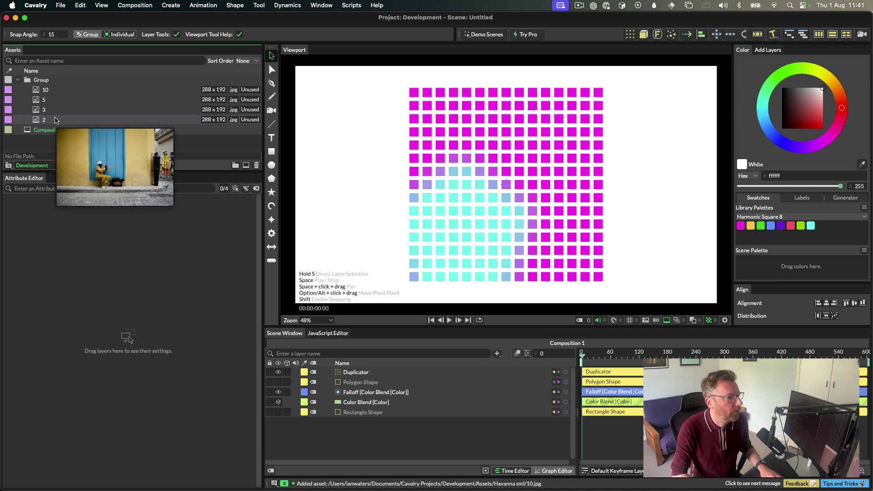
{"action": "mouse_move", "coordinate": [59, 92]}
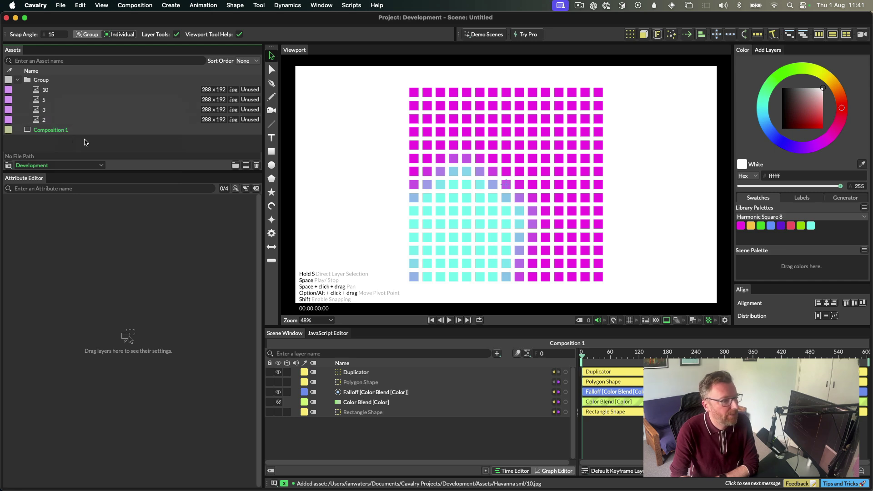
Import fruit.csv from This Mac into Assets and preview its fruit-name table
{"action": "double_click", "coordinate": [84, 142]}
{"action": "left_click", "coordinate": [610, 94]}
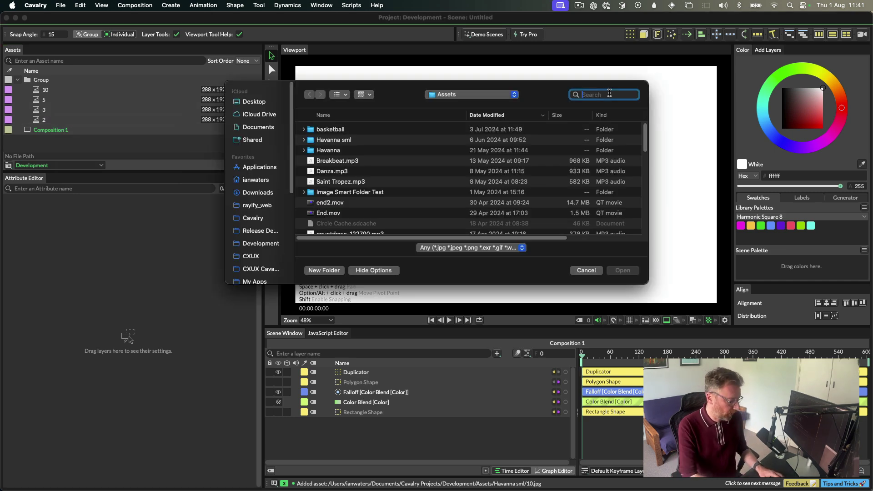
{"action": "type", "text": "fruit.csv"}
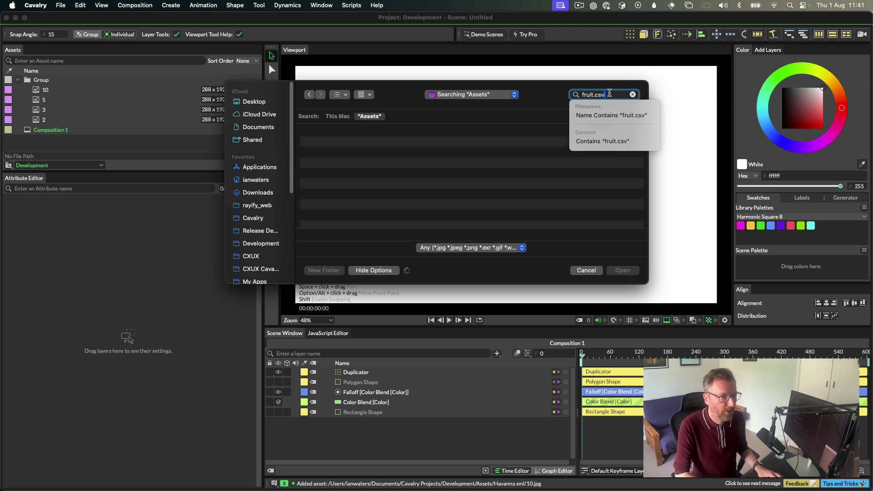
{"action": "left_click", "coordinate": [337, 116]}
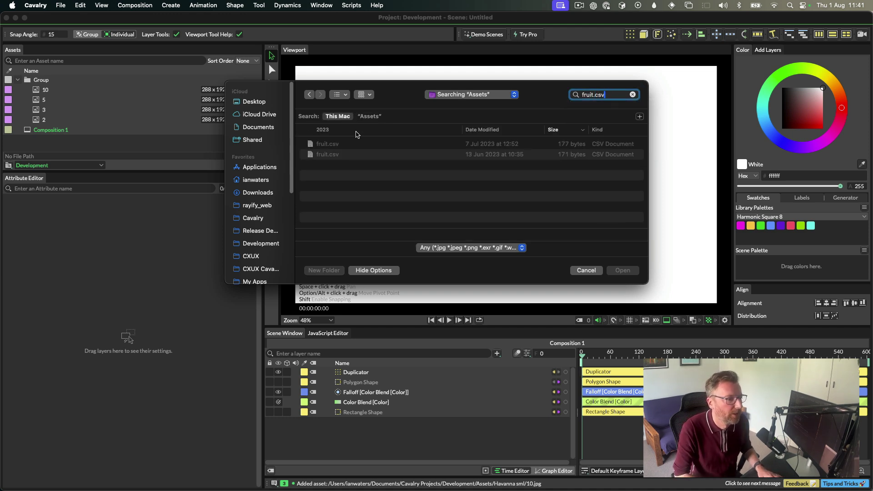
{"action": "double_click", "coordinate": [330, 144]}
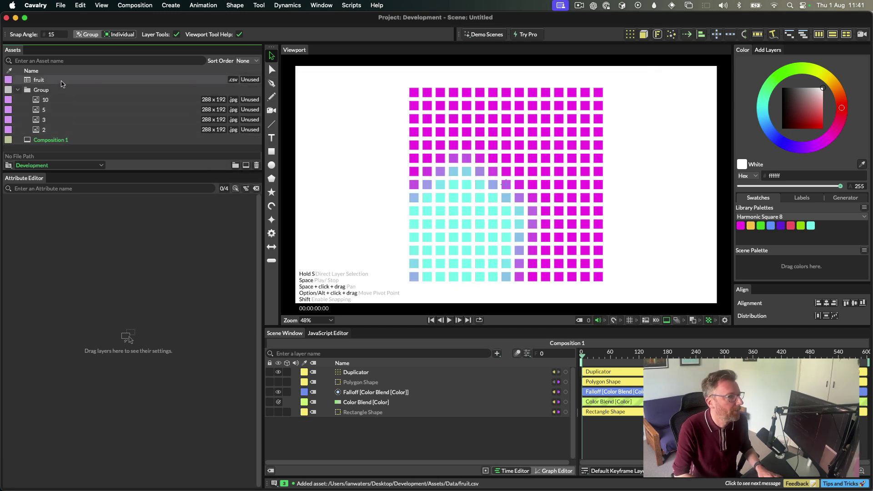
{"action": "mouse_move", "coordinate": [45, 81]}
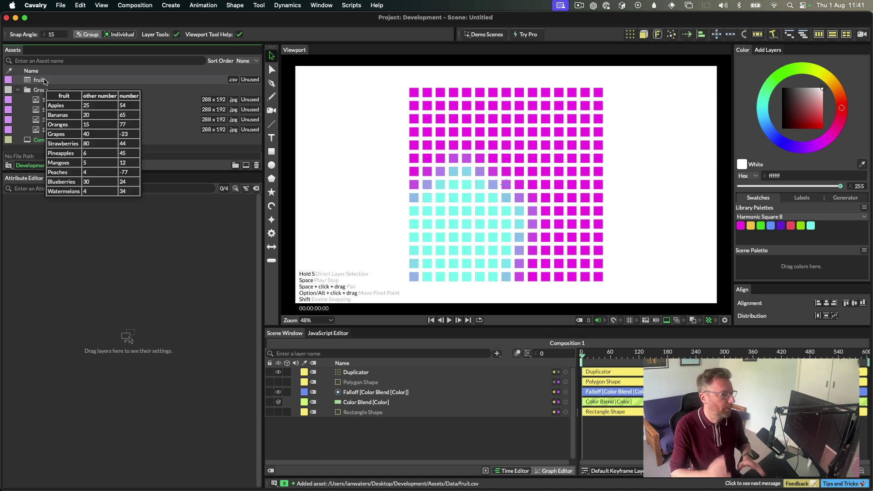